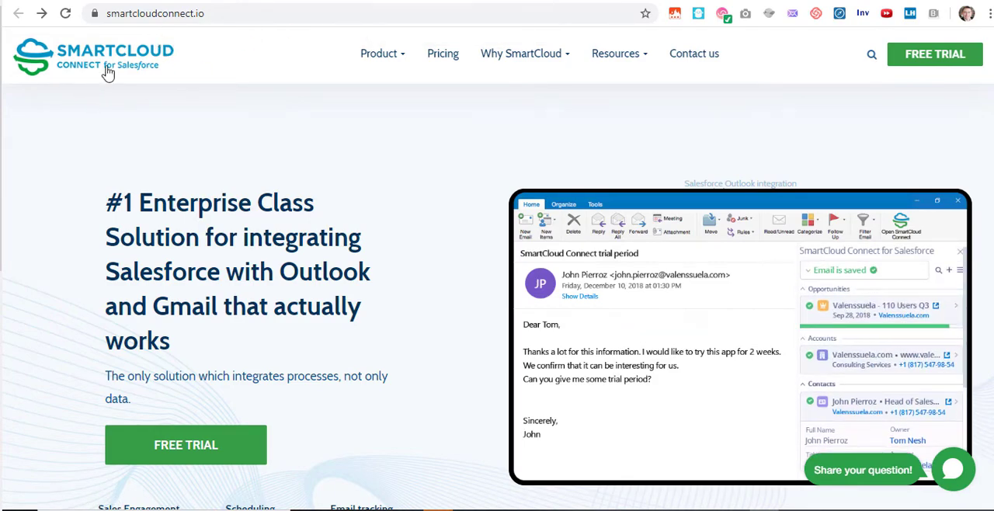
# - Open the SmartCloud Connect free trial sign-up form and choose the Office 365 / Outlook option
pyautogui.doubleClick(173, 14)
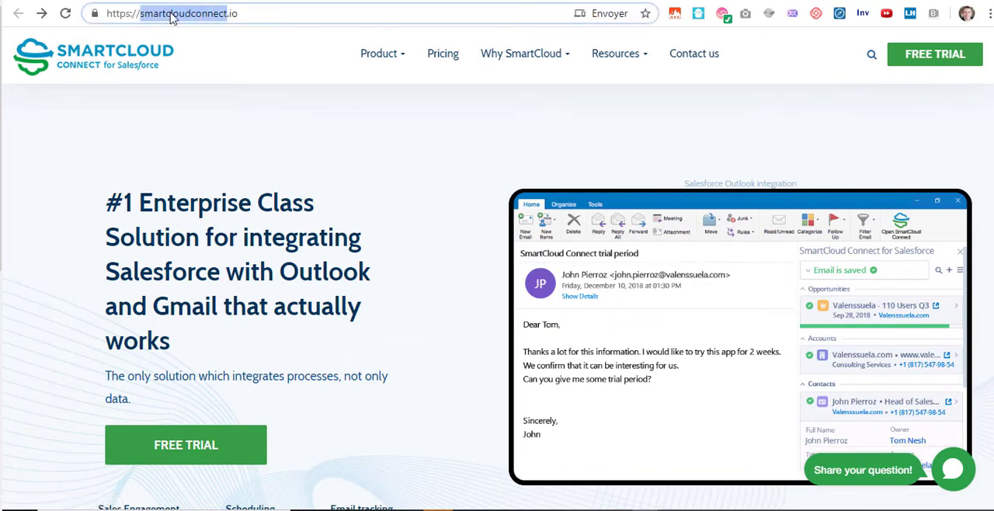
pyautogui.click(920, 63)
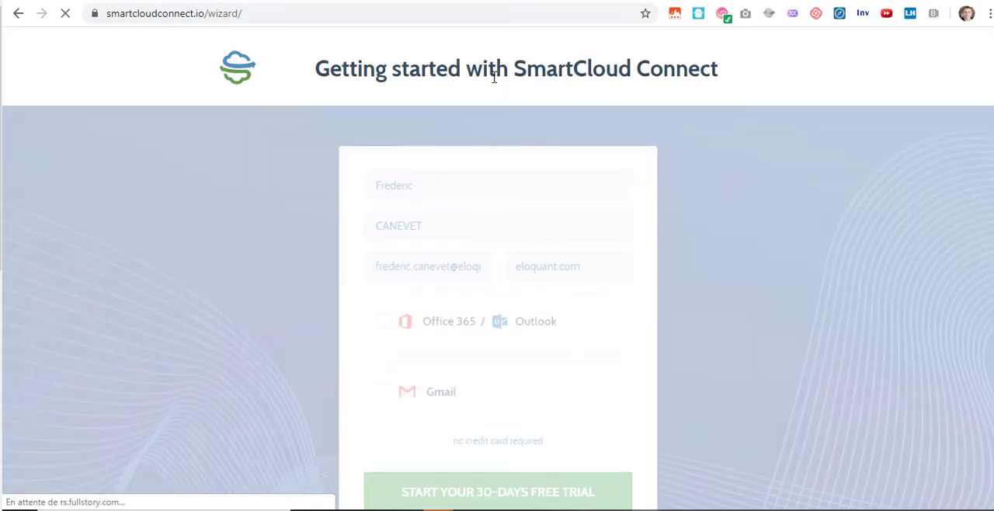
pyautogui.scroll(-1, 466, 257)
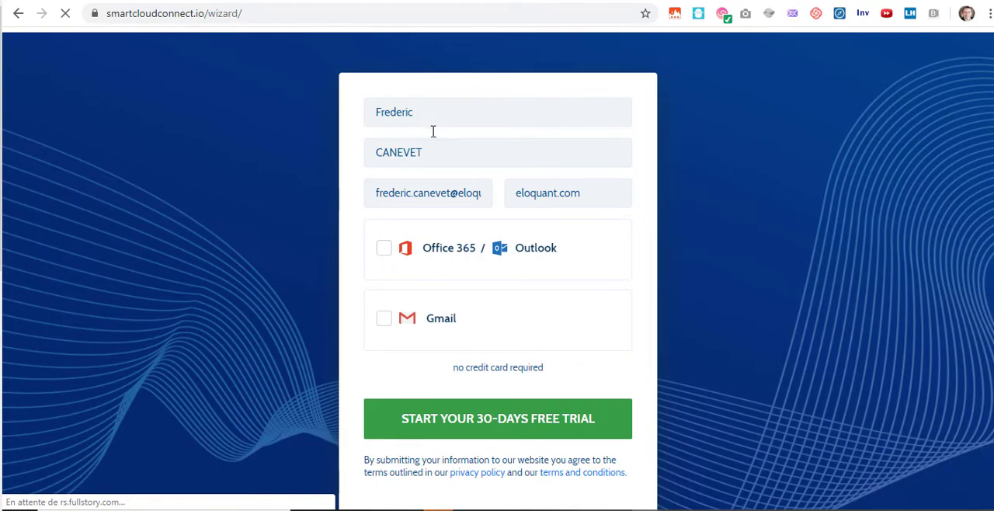
pyautogui.click(383, 250)
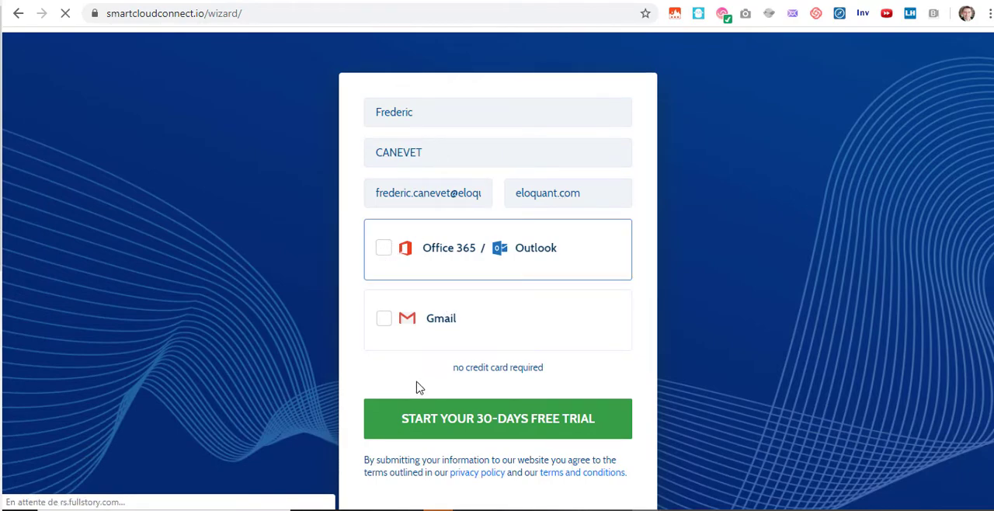
pyautogui.click(384, 250)
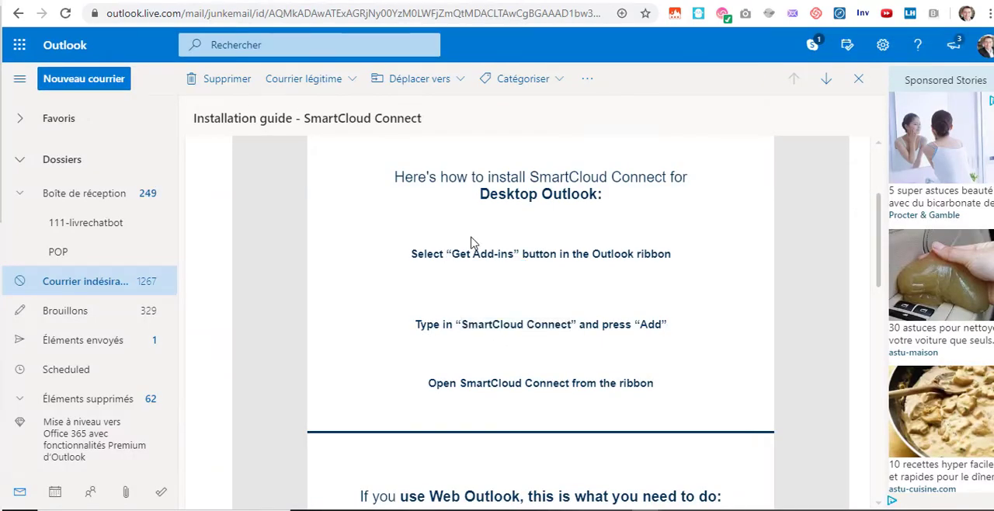
# - Review the desktop instructions in the installation guide email, switch to desktop Outlook and open its add-in store
pyautogui.scroll(2, 469, 247)
pyautogui.scroll(-2, 470, 246)
pyautogui.moveTo(439, 509)
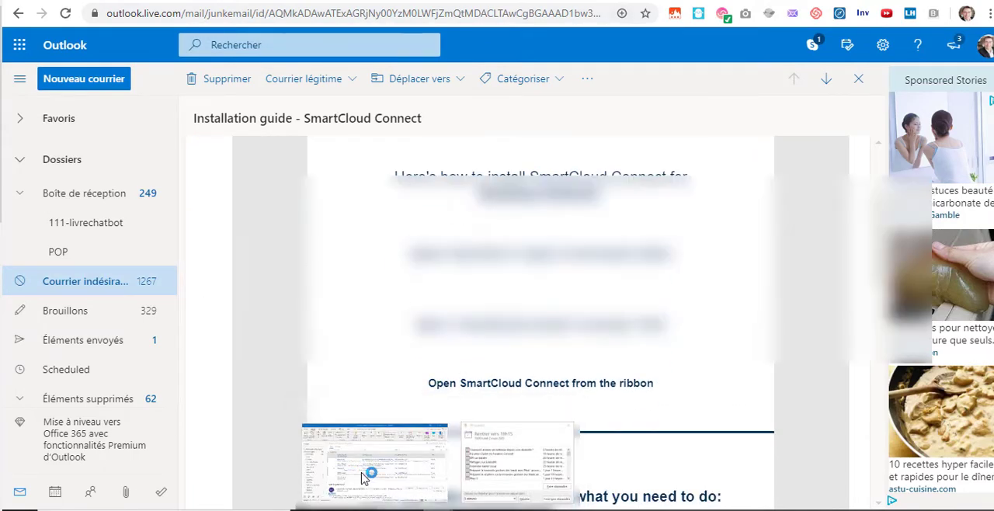
pyautogui.click(365, 477)
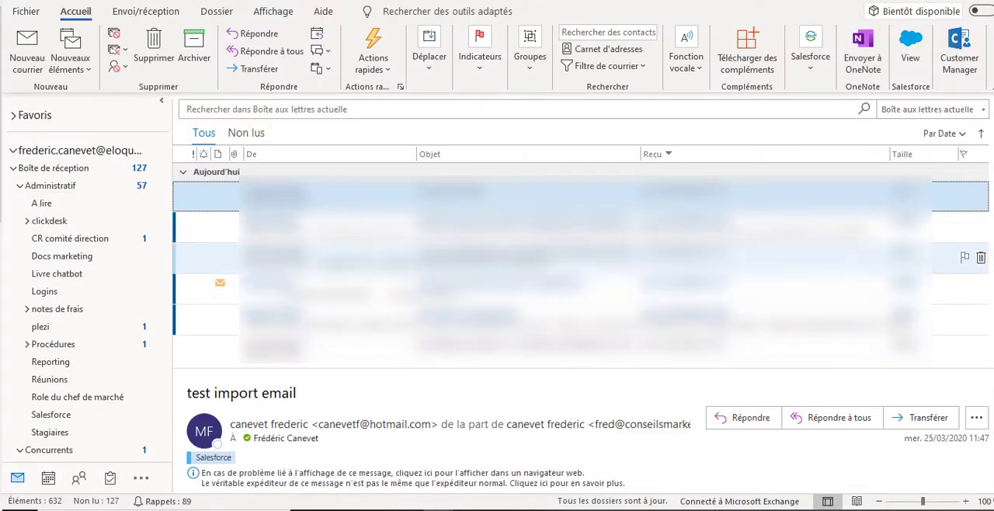
pyautogui.click(753, 47)
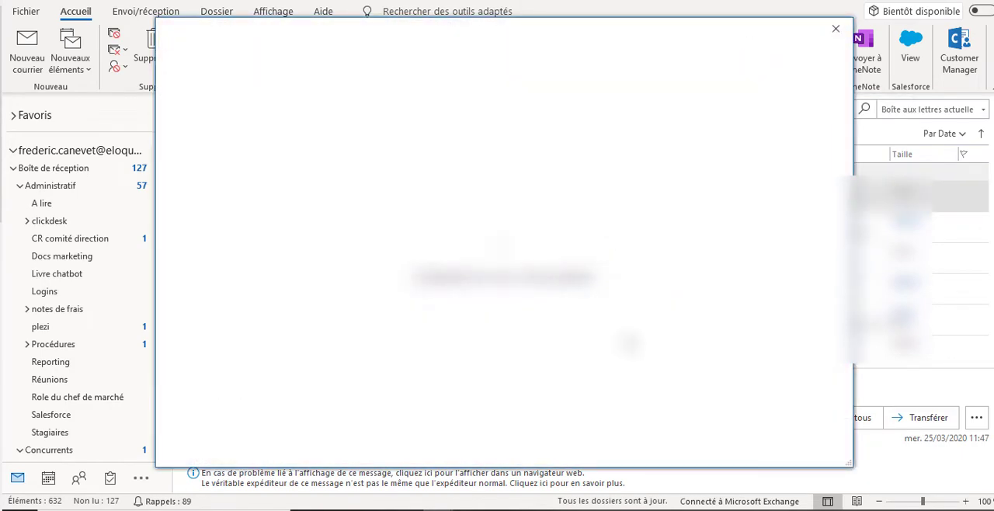
# - Copy the add-in name "SmartCloud Connect" from the installation guide email in the browser and return to desktop Outlook
pyautogui.moveTo(644, 509)
pyautogui.click(575, 458)
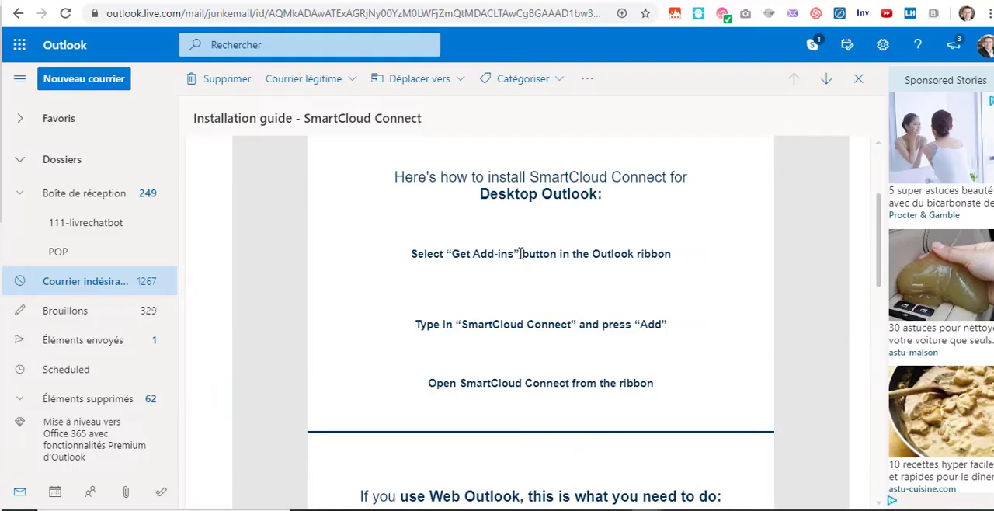
pyautogui.moveTo(461, 324); pyautogui.dragTo(572, 334)
pyautogui.hotkey('ctrl', 'c')
pyautogui.moveTo(575, 508)
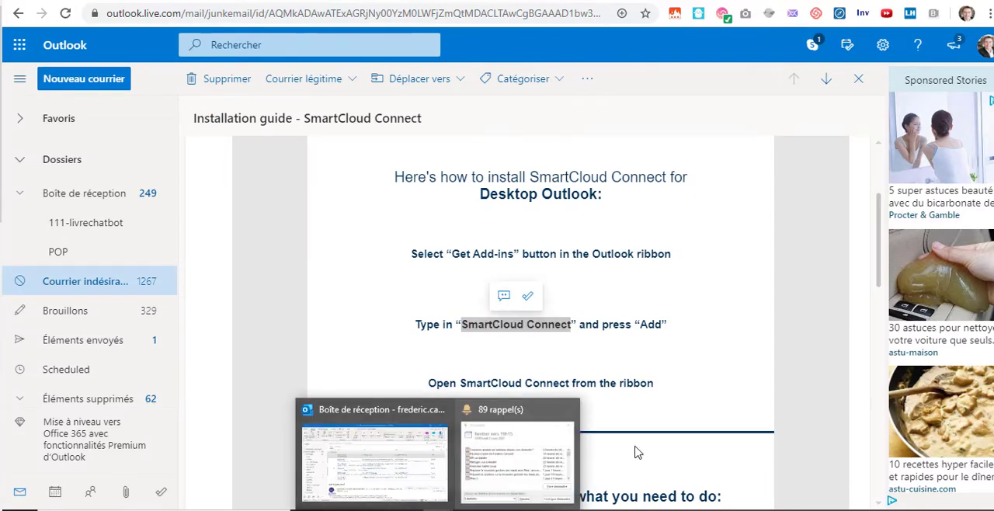
pyautogui.click(401, 486)
# - Search the add-in store for "SmartCloud Connect", view the SmartCloud Connect for Salesforce page and close the store
pyautogui.click(700, 73)
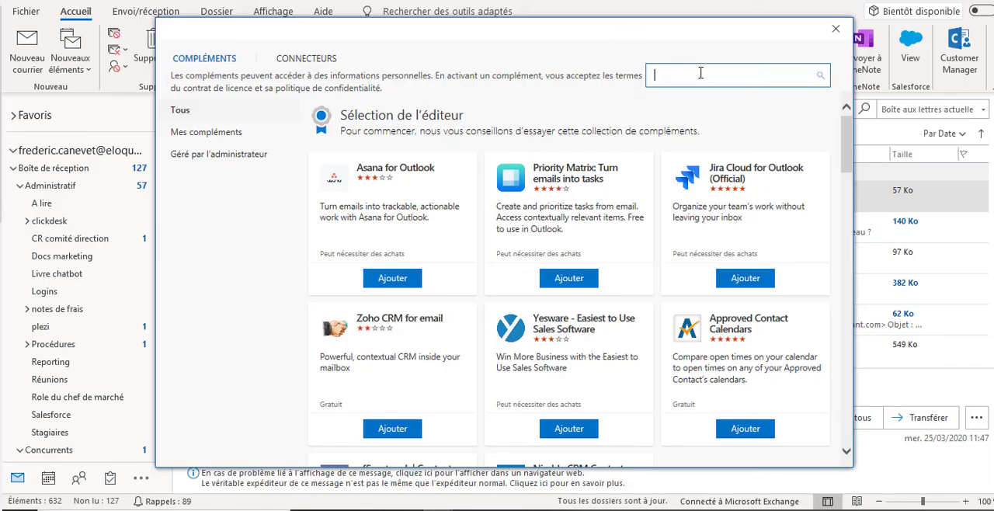
pyautogui.hotkey('ctrl', 'v')
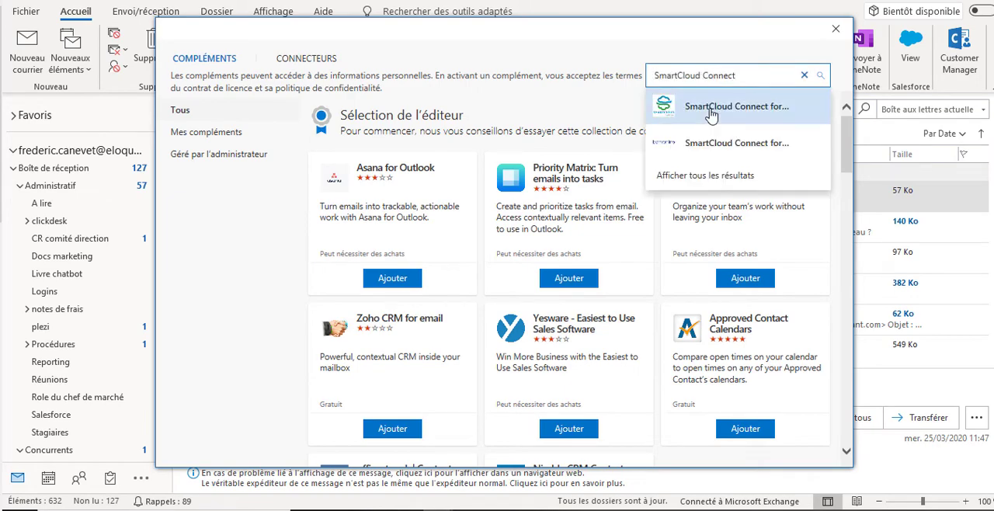
pyautogui.click(652, 104)
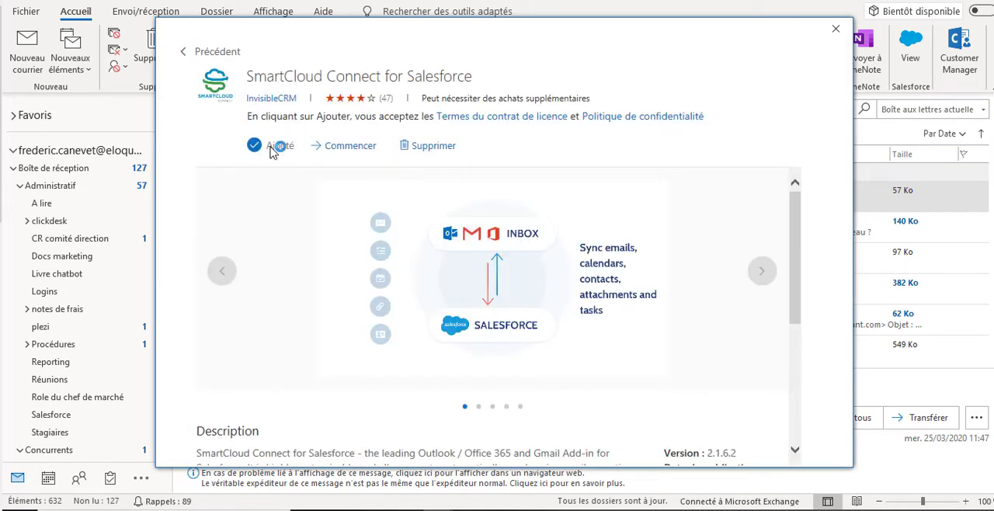
pyautogui.click(834, 33)
# - View the Salesforce add-in commands, open the "test import email" message in its own window and close it
pyautogui.click(819, 68)
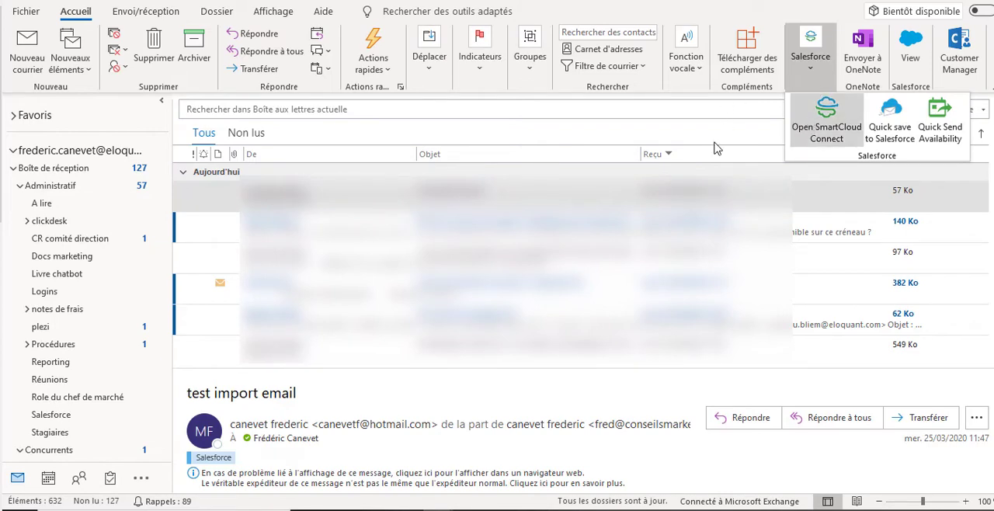
pyautogui.click(559, 196)
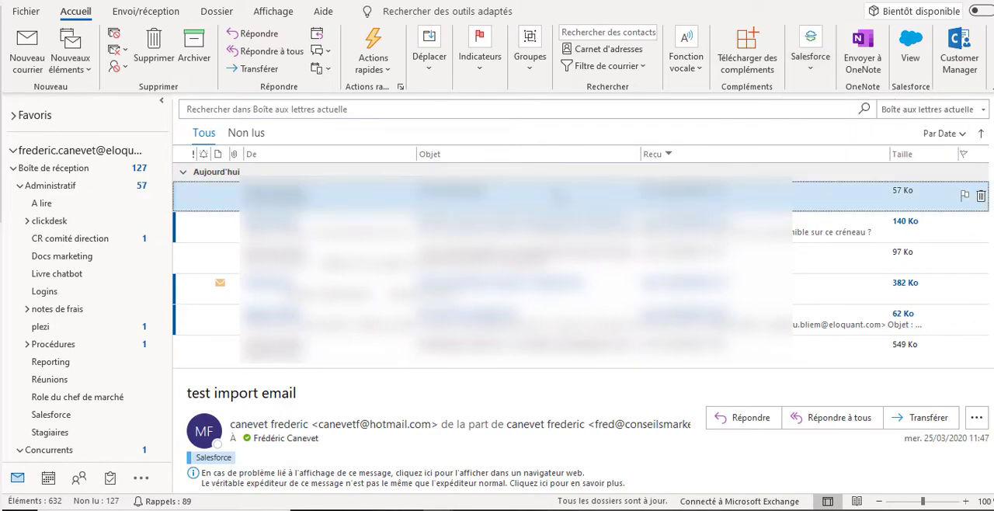
pyautogui.doubleClick(559, 196)
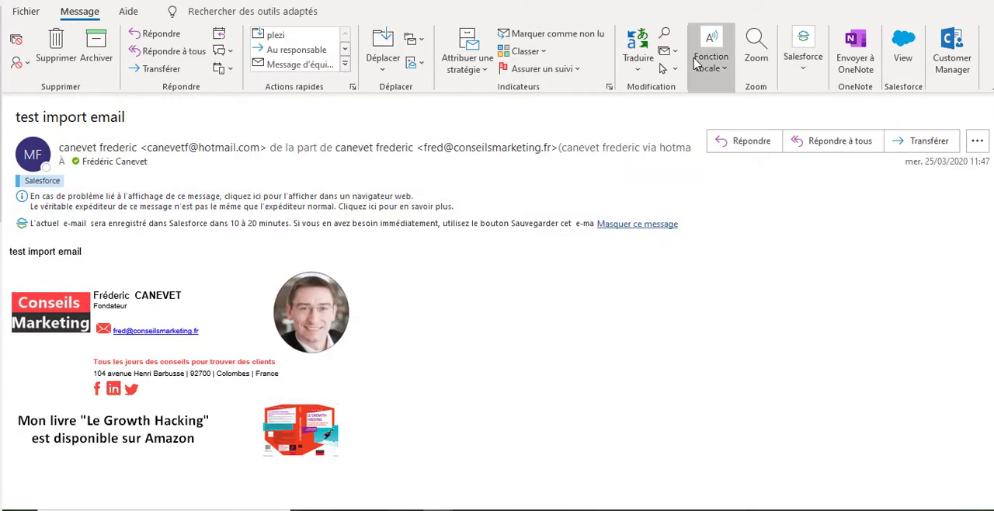
pyautogui.press('Escape')
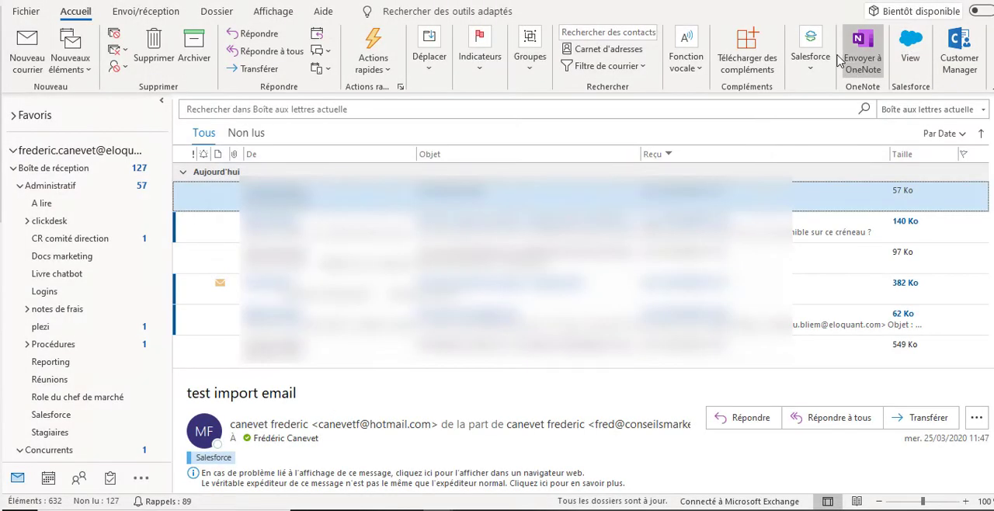
# - Save the "test import email" message to Salesforce with Quick save, from the inbox and from its own window
pyautogui.click(809, 56)
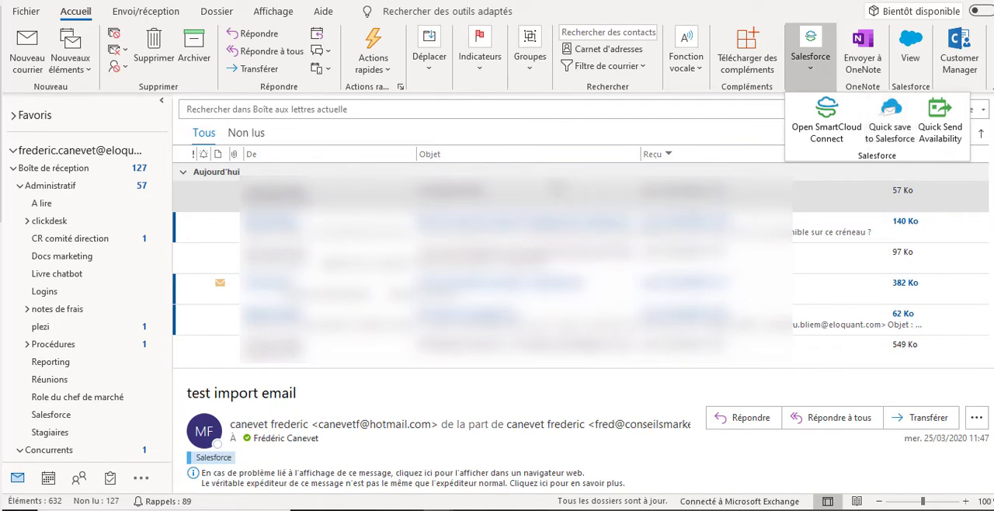
pyautogui.click(889, 132)
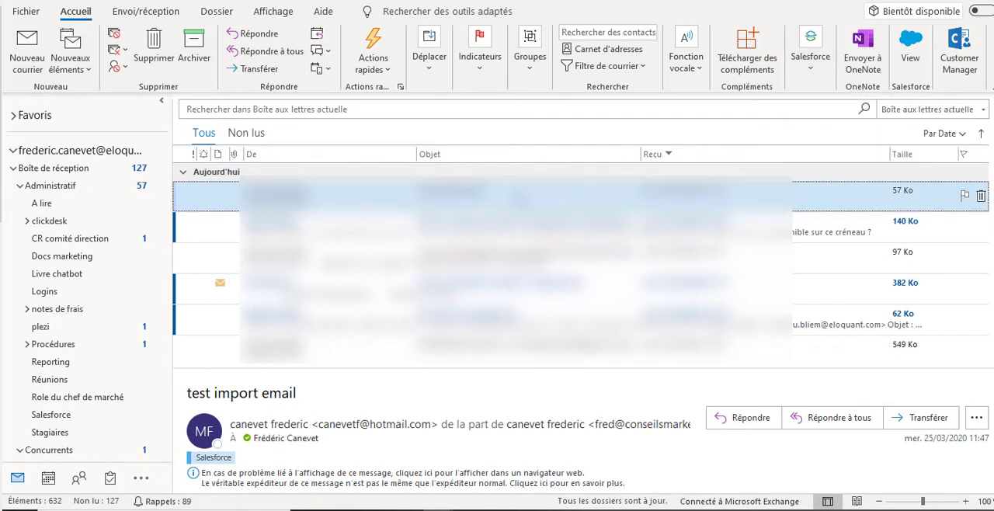
pyautogui.doubleClick(518, 198)
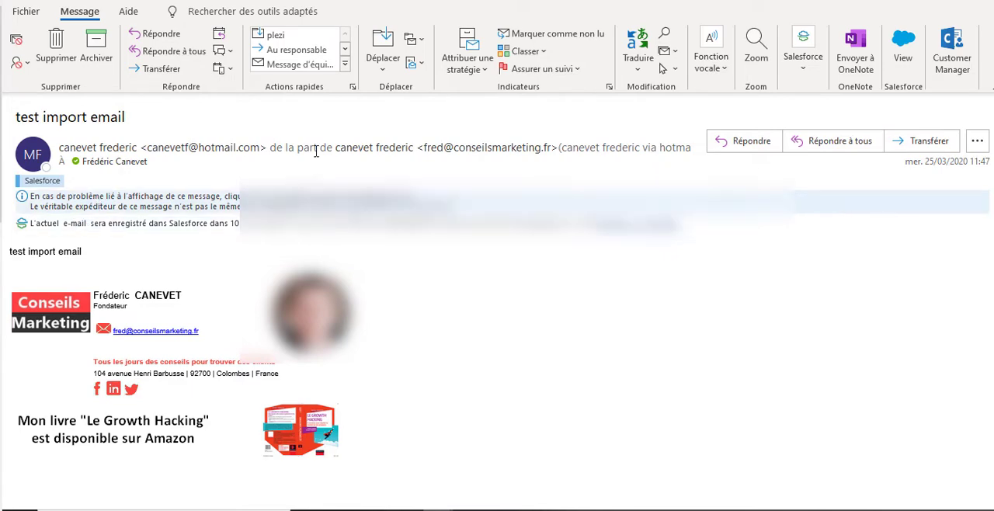
pyautogui.click(806, 71)
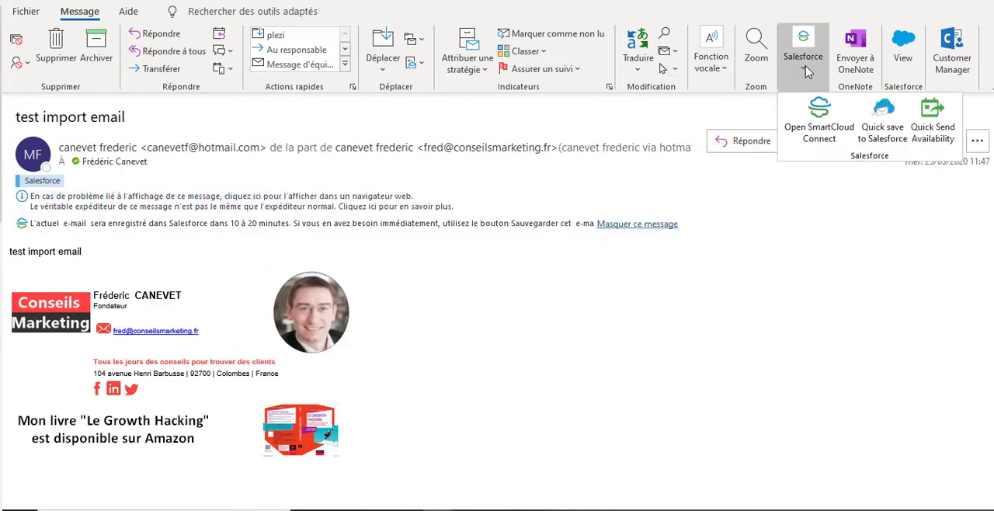
pyautogui.click(890, 122)
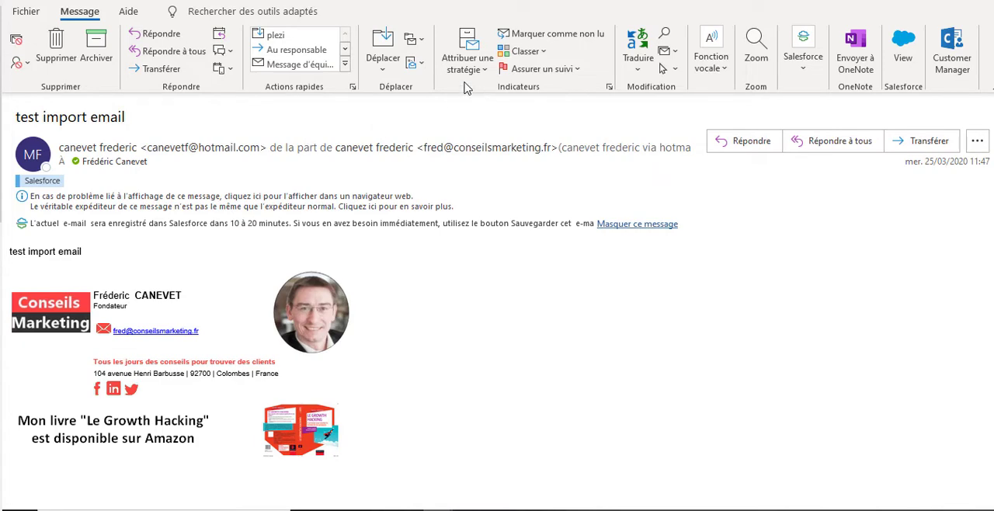
pyautogui.click(991, 1)
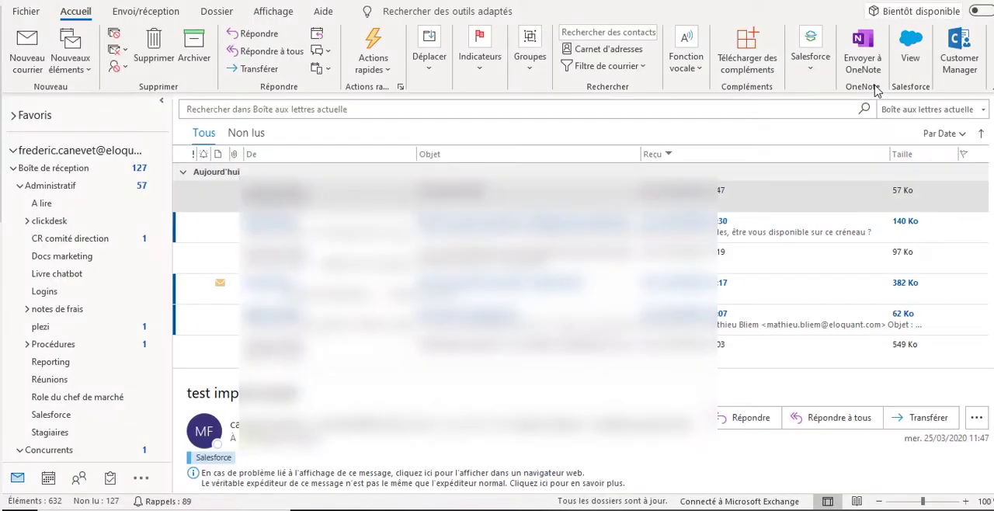
# - Open SmartCloud Connect beside the inbox and open the email's linked contact record in Salesforce
pyautogui.click(810, 69)
pyautogui.click(831, 112)
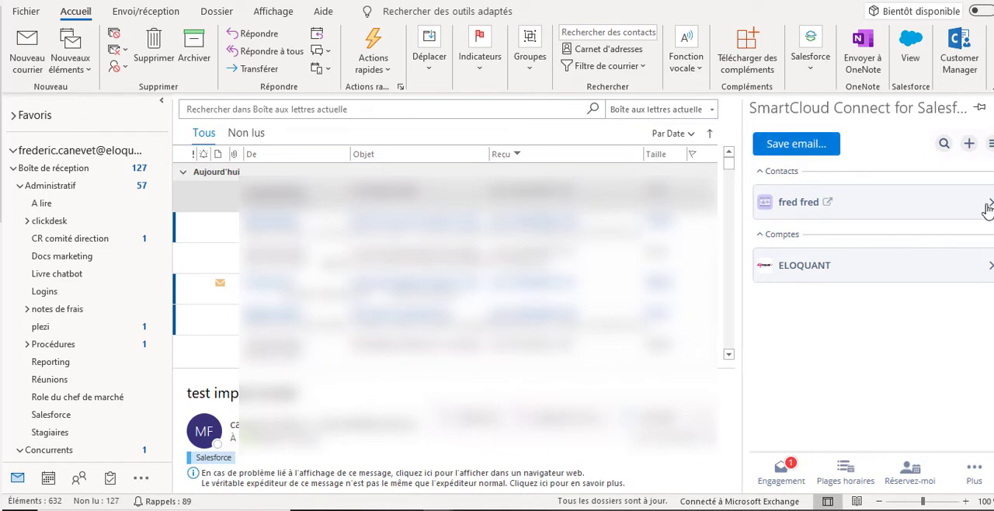
pyautogui.click(827, 203)
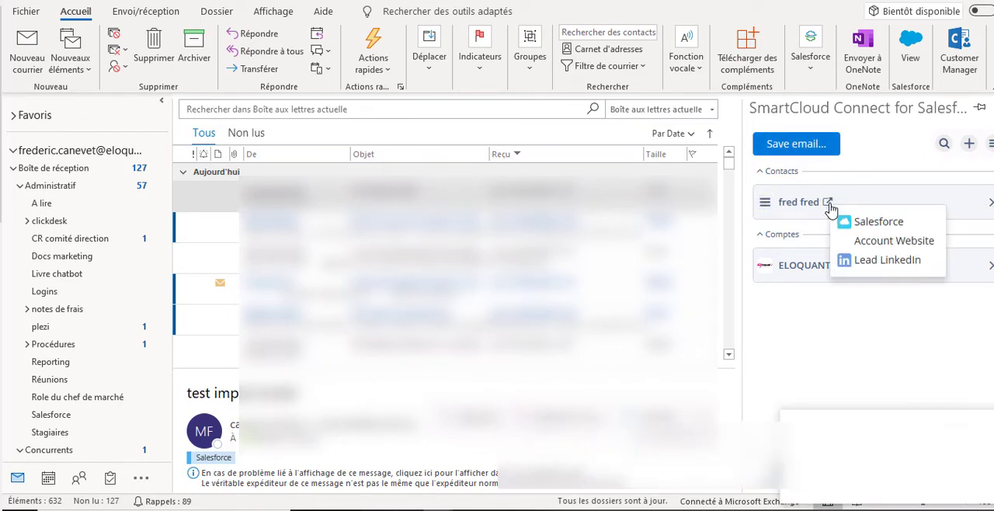
pyautogui.click(864, 229)
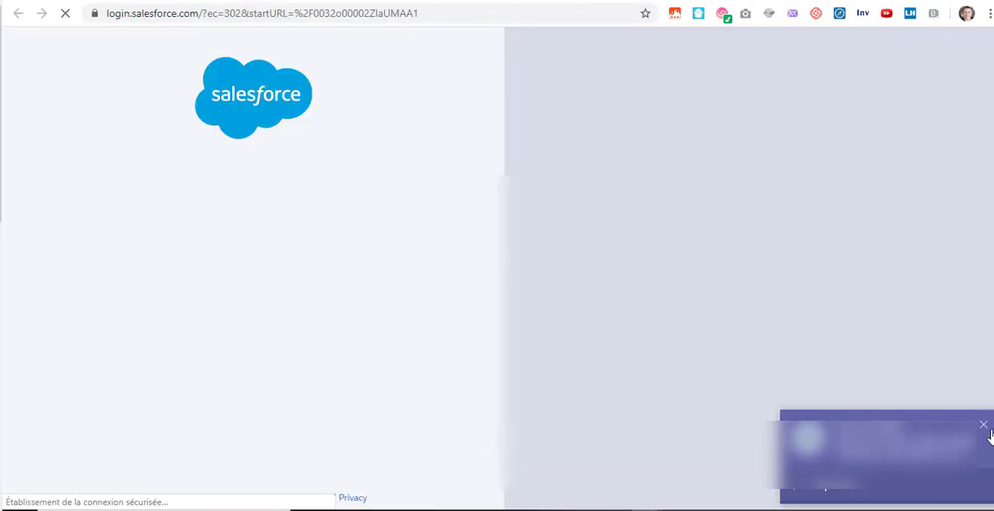
pyautogui.click(983, 427)
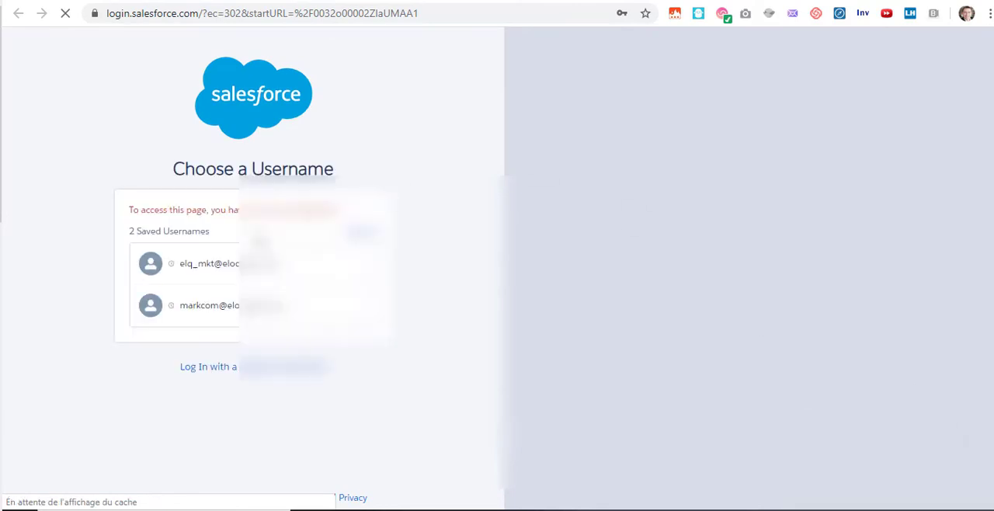
# - Log in to Salesforce with the first saved username and its account password
pyautogui.click(220, 280)
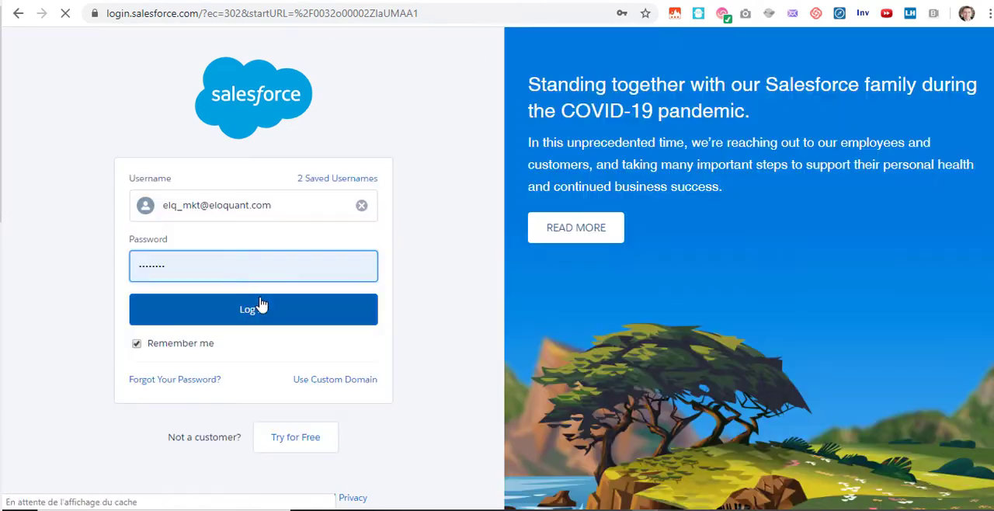
pyautogui.click(261, 308)
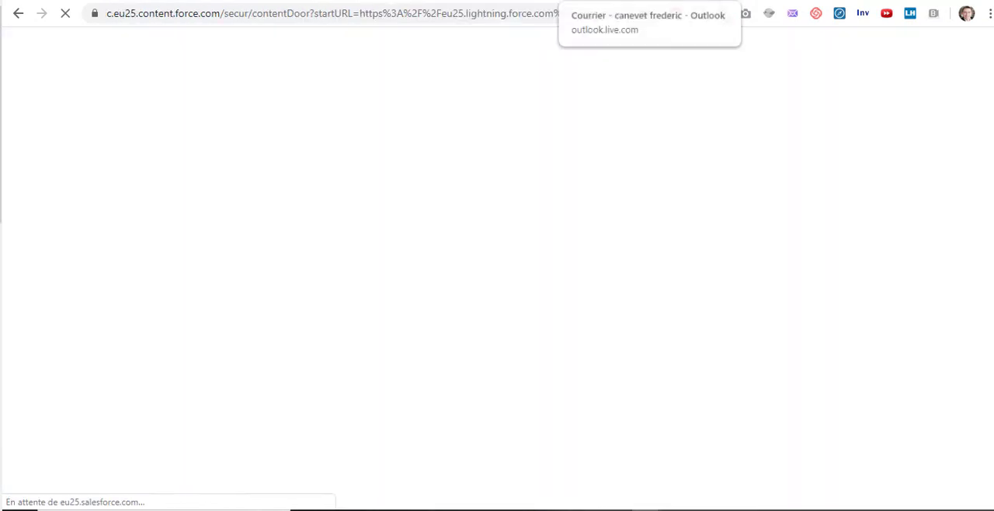
# - Return to desktop Outlook and view the linked contact's details in SmartCloud Connect
pyautogui.moveTo(430, 508)
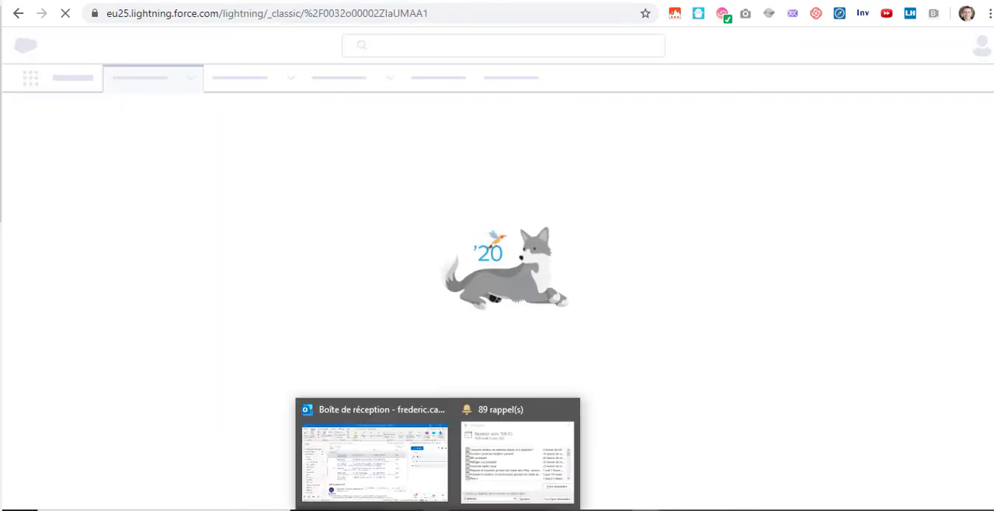
pyautogui.click(377, 458)
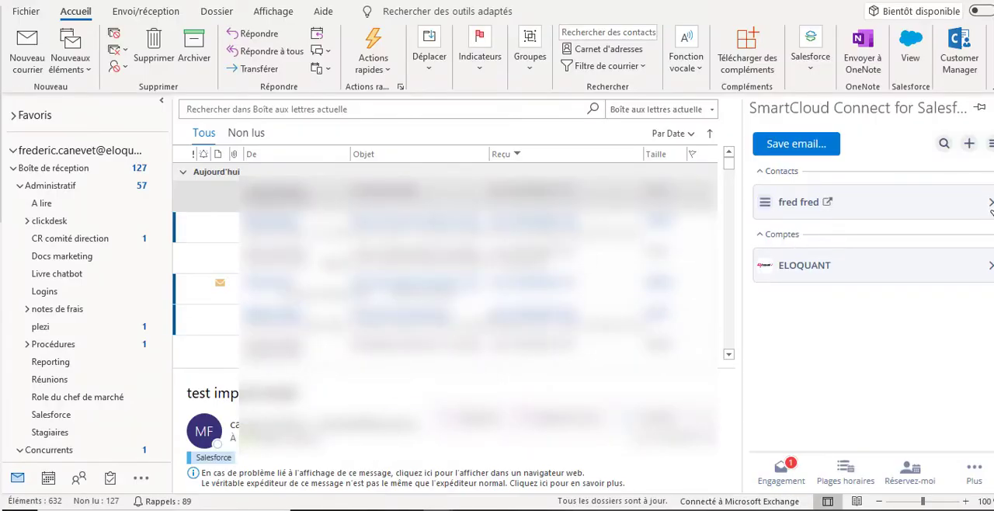
pyautogui.click(988, 202)
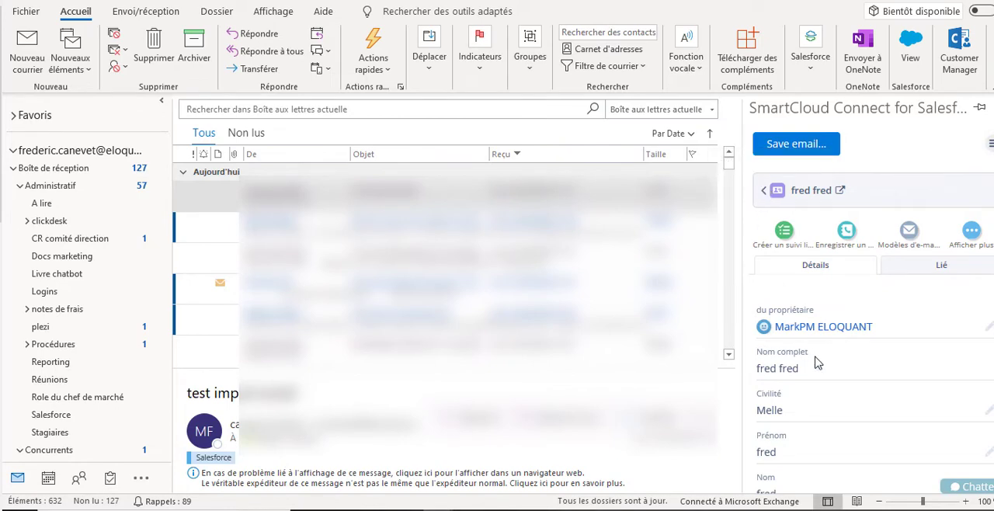
pyautogui.scroll(-1, 809, 373)
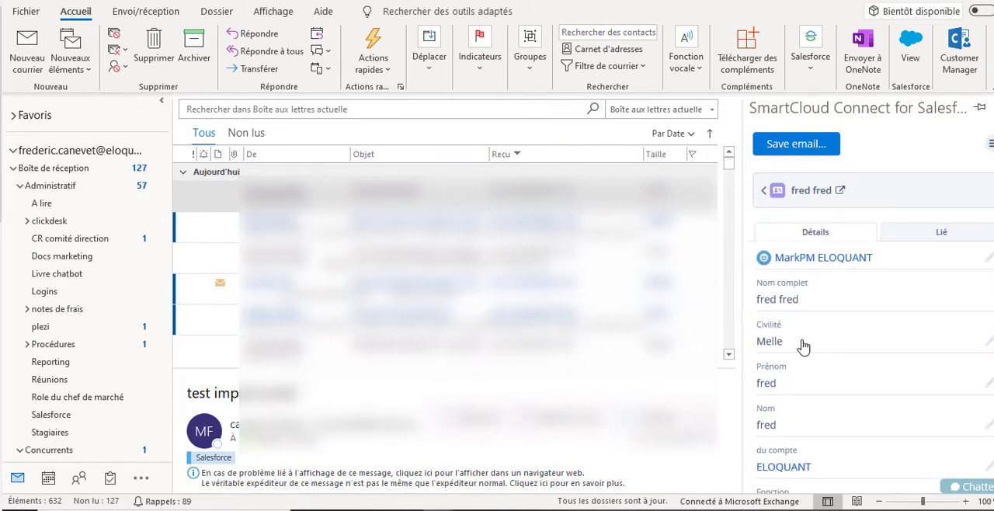
# - Set the linked contact's Civilité to "M." in SmartCloud Connect and save it
pyautogui.click(989, 345)
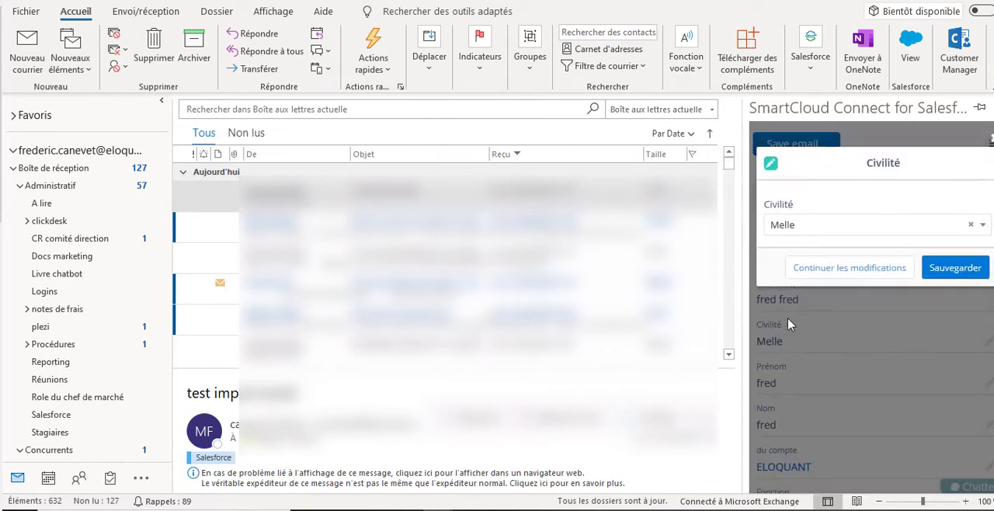
pyautogui.click(803, 224)
pyautogui.click(778, 274)
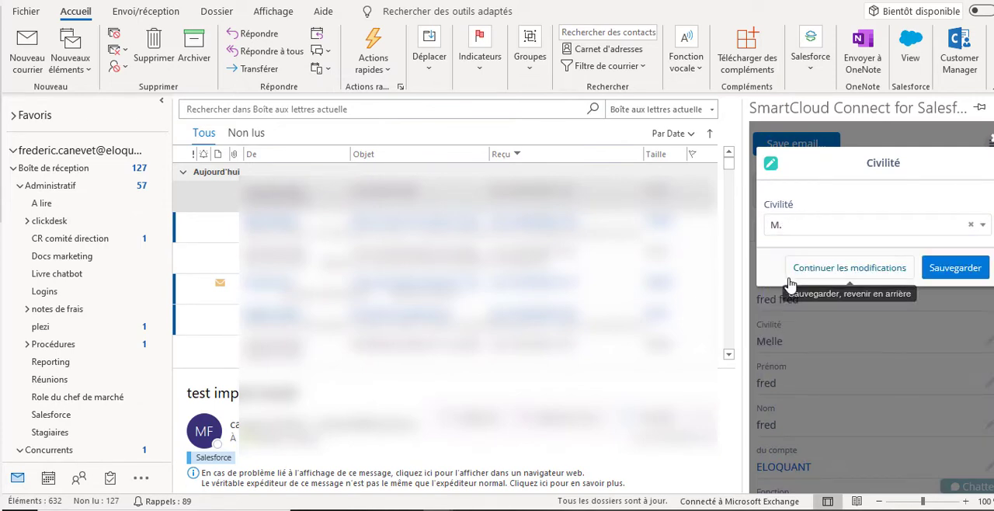
pyautogui.click(924, 266)
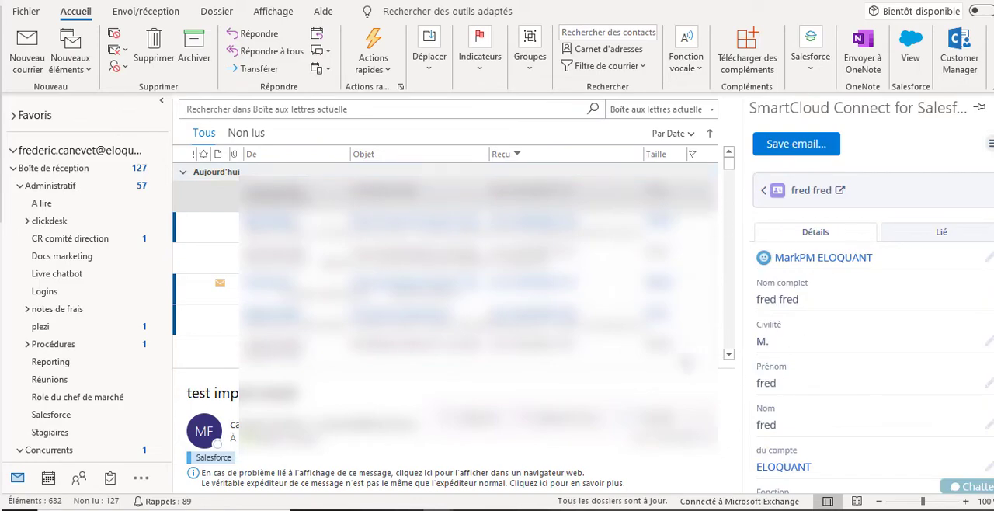
# - Open the "test import email" message in its own window to check the sender's signature, and return to the inbox
pyautogui.doubleClick(417, 195)
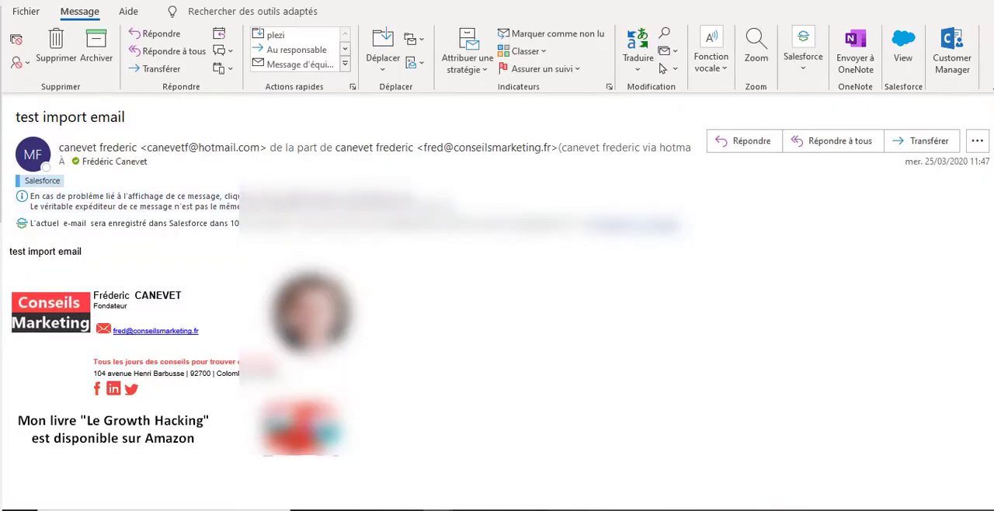
pyautogui.click(955, 1)
pyautogui.moveTo(685, 124); pyautogui.dragTo(669, 39)
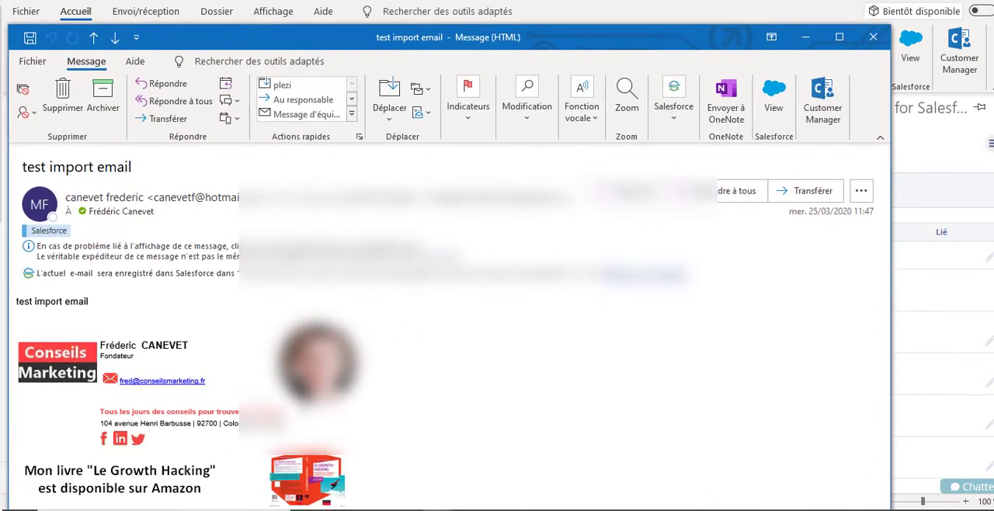
pyautogui.moveTo(217, 383); pyautogui.dragTo(124, 373)
pyautogui.click(957, 395)
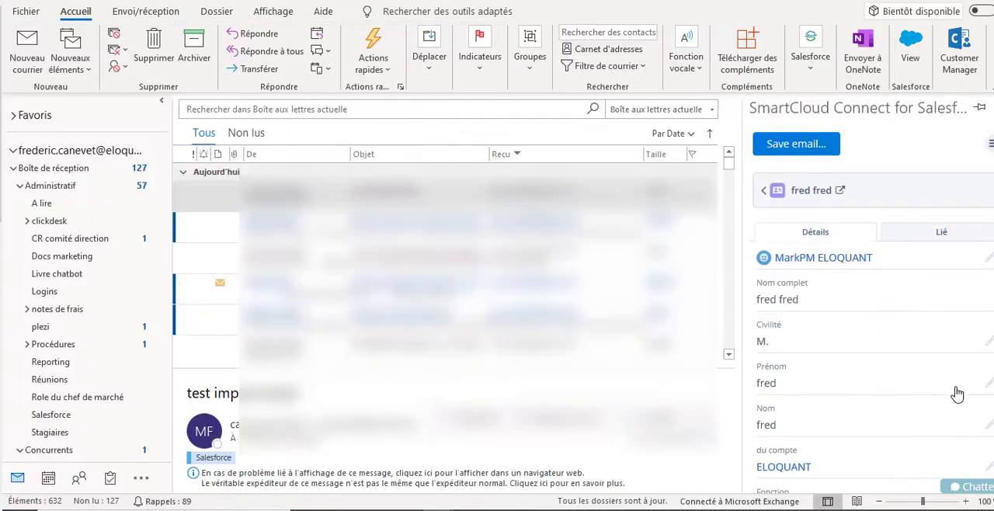
# - Add "Fondateur" as the contact's Fonction and save it
pyautogui.scroll(-3, 828, 388)
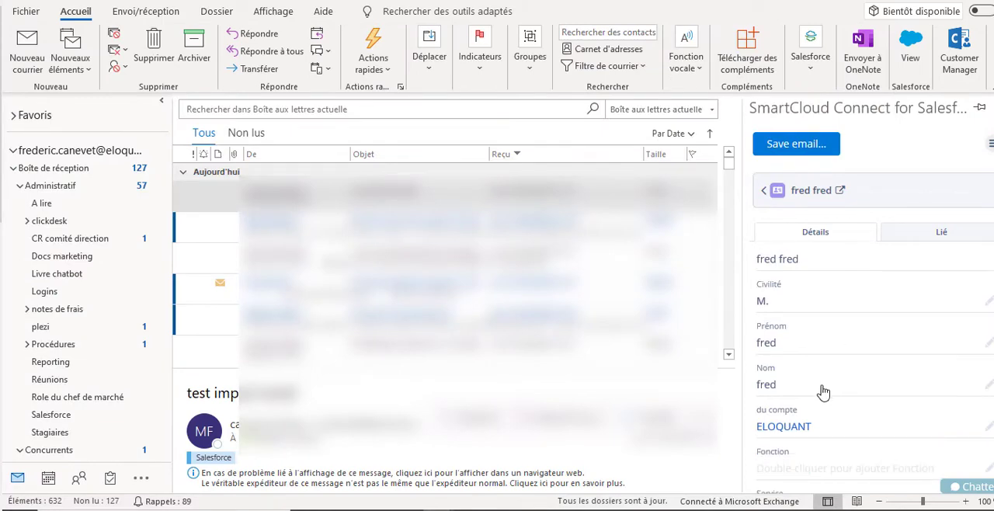
pyautogui.scroll(-1, 821, 394)
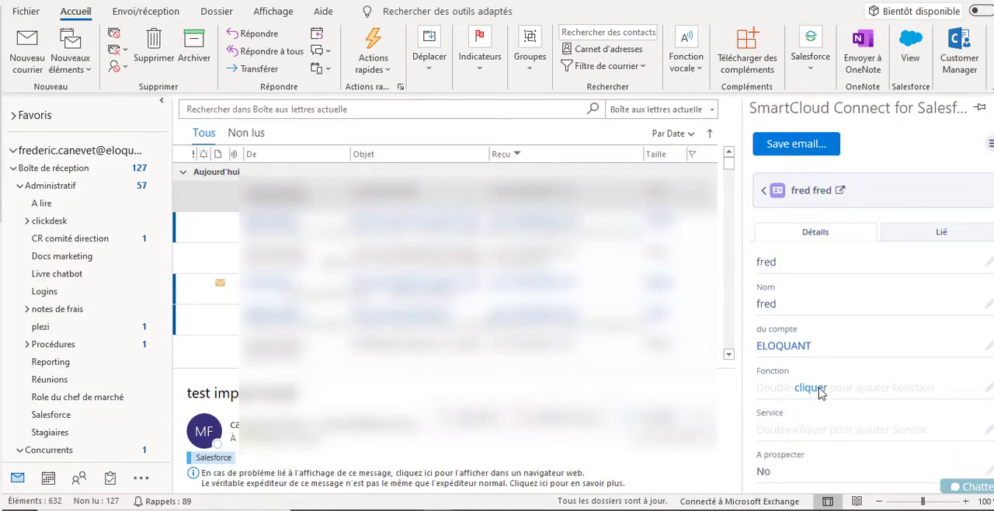
pyautogui.doubleClick(821, 394)
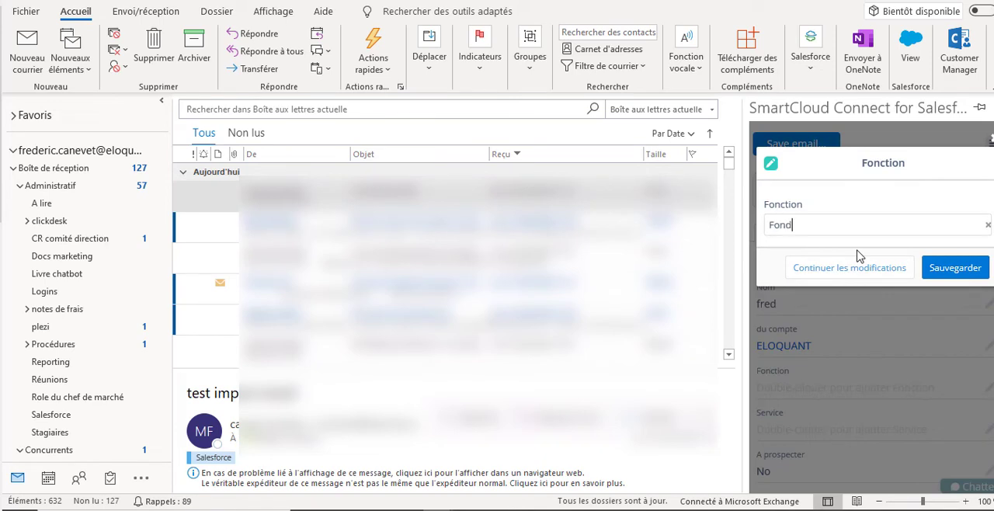
pyautogui.click(941, 269)
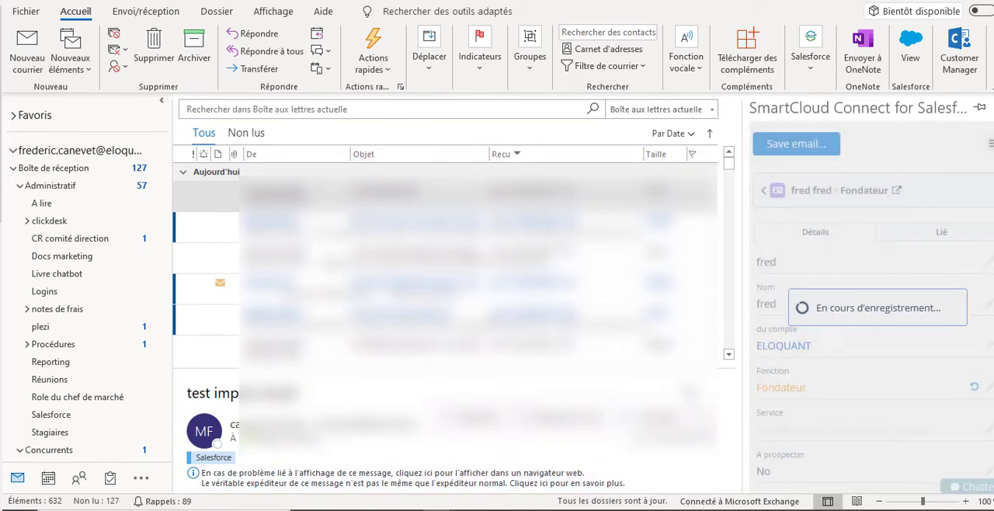
# - Switch to Salesforce in the browser and reload the contact record to check its Nom complet and Fonction
pyautogui.moveTo(646, 510)
pyautogui.click(597, 440)
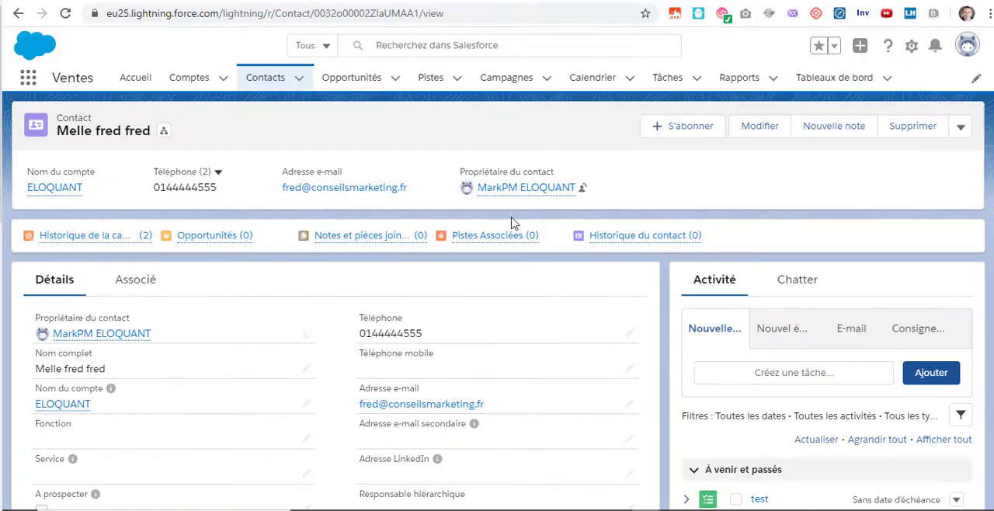
pyautogui.scroll(-1, 327, 283)
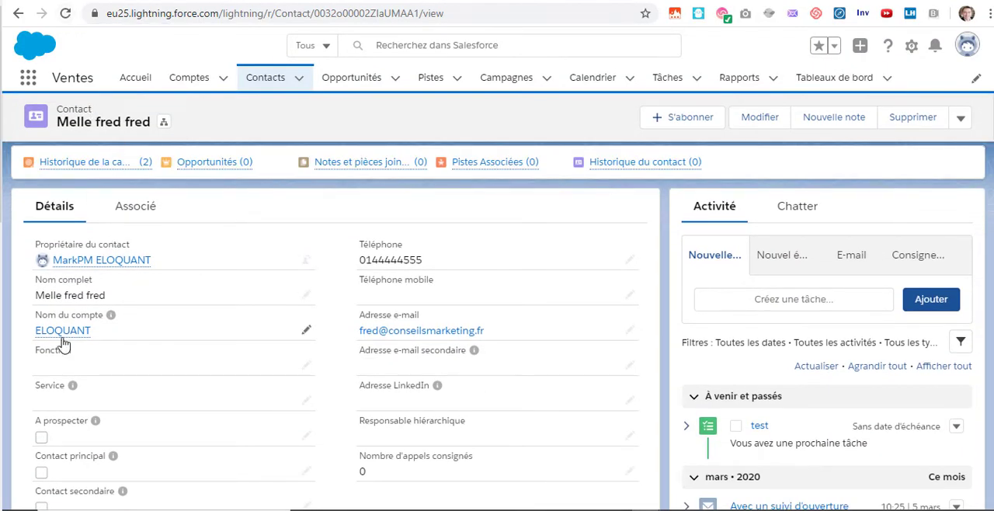
pyautogui.click(67, 15)
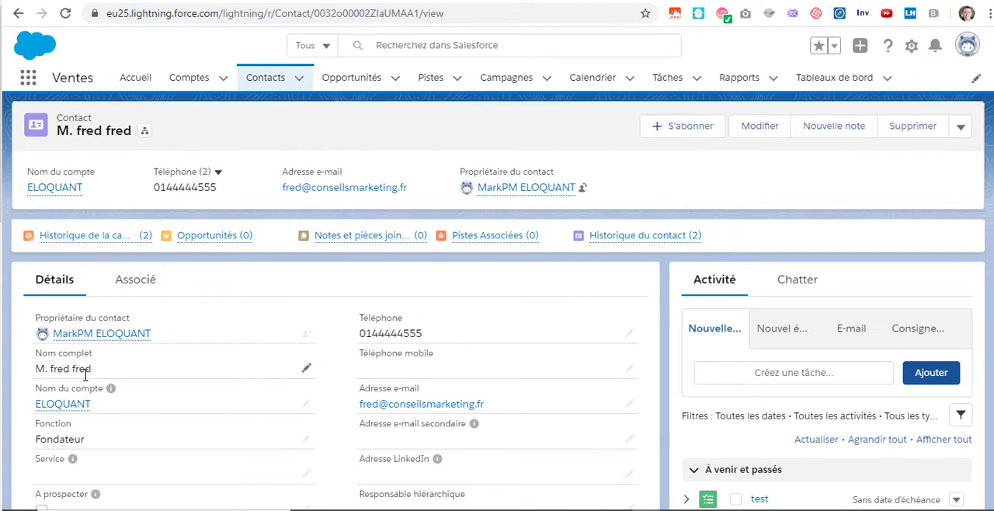
pyautogui.scroll(-1, 105, 347)
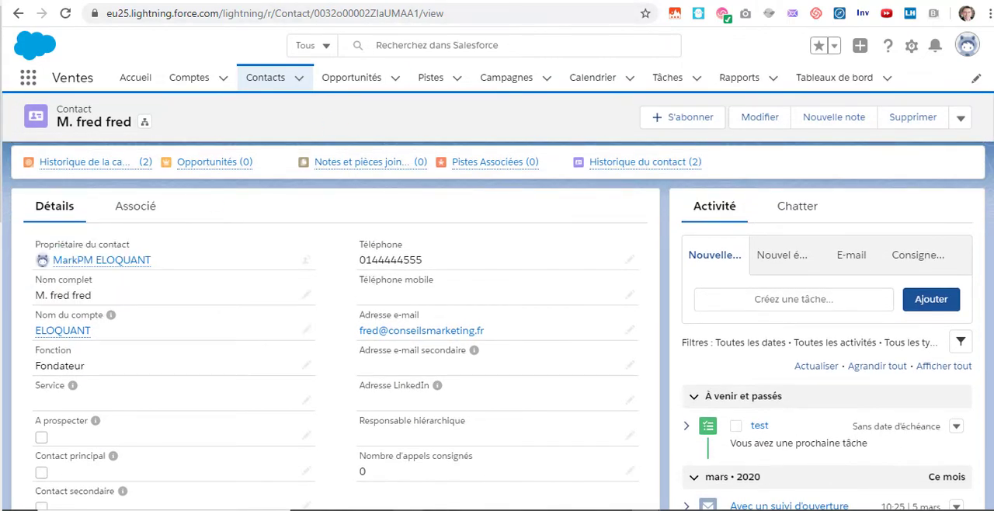
# - Return to desktop Outlook and review the contact's remaining detail fields in SmartCloud Connect
pyautogui.moveTo(438, 508)
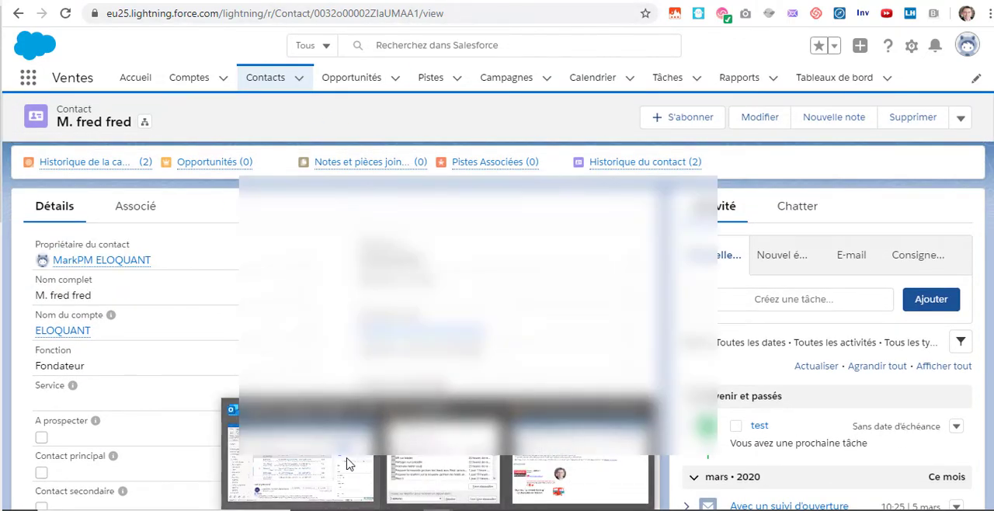
pyautogui.click(346, 464)
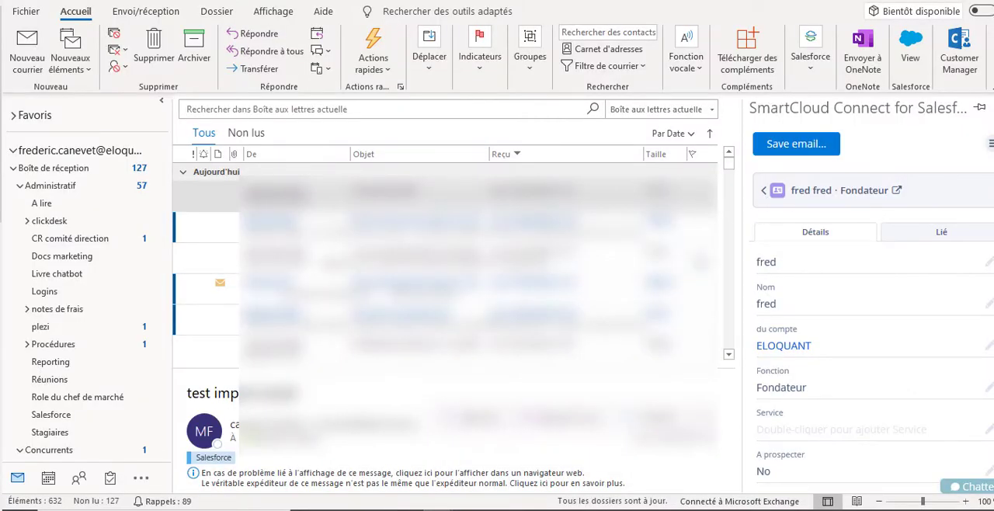
pyautogui.scroll(-5, 846, 327)
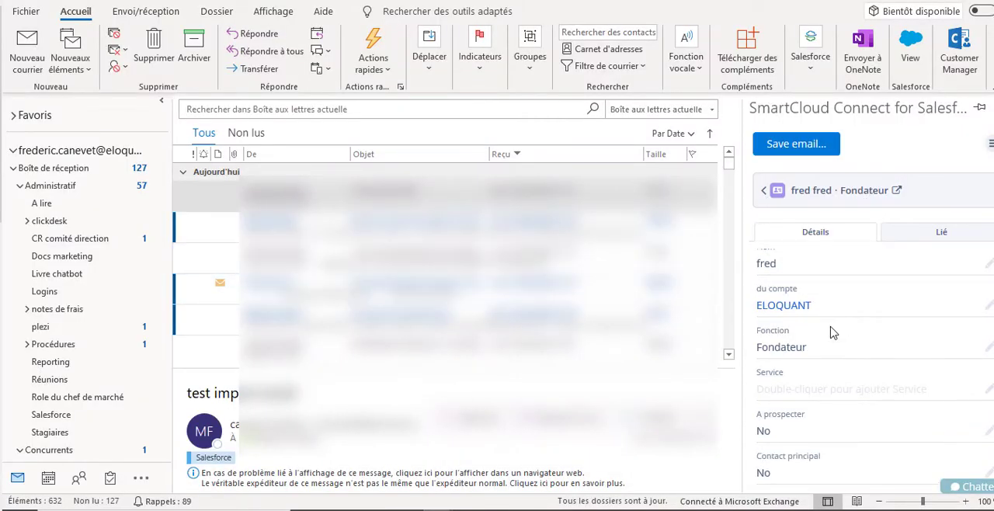
pyautogui.scroll(-2, 842, 343)
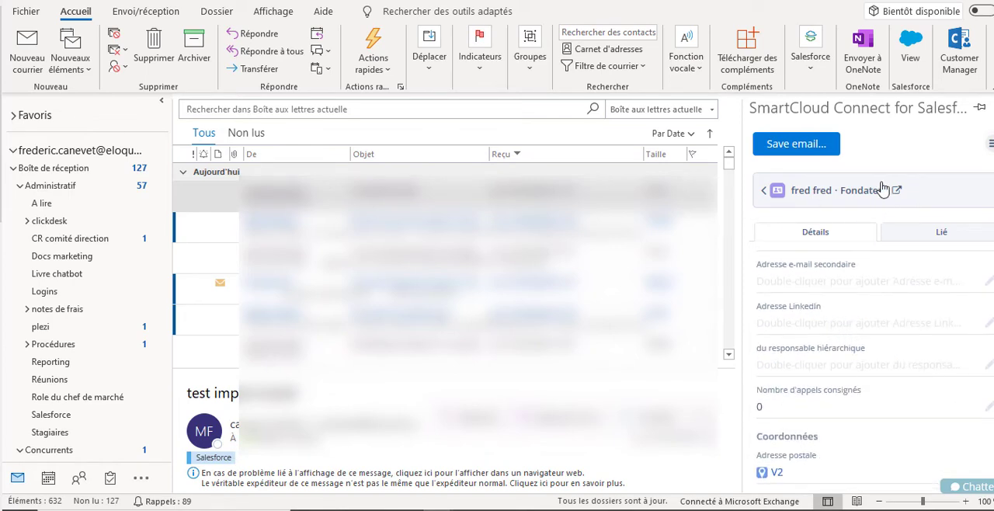
# - Reopen the contact from the linked records list and visit its Account Website, returning to the inbox
pyautogui.click(764, 194)
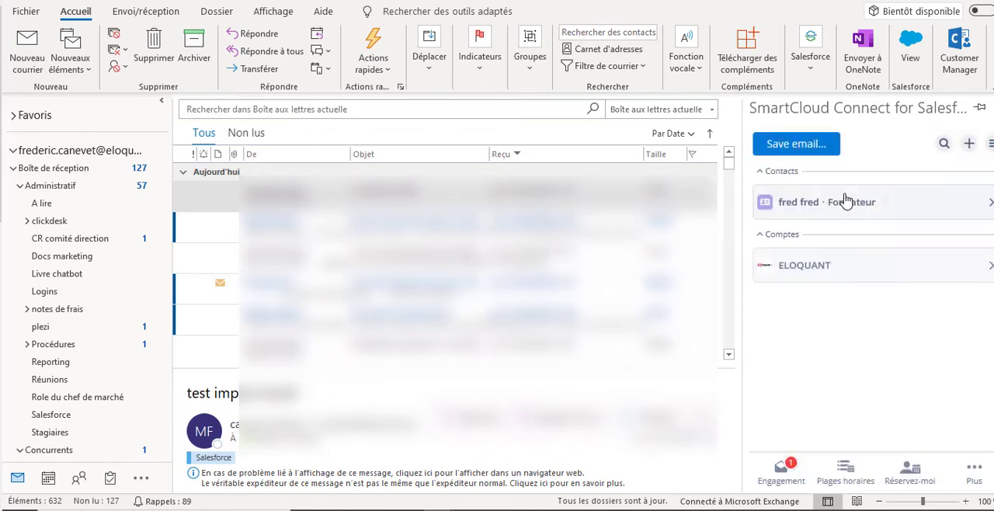
pyautogui.click(991, 202)
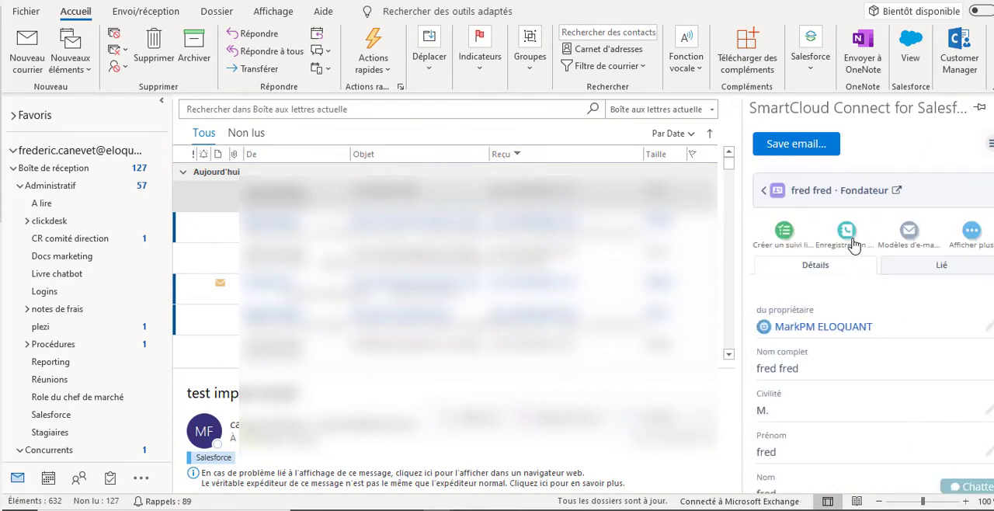
pyautogui.click(897, 191)
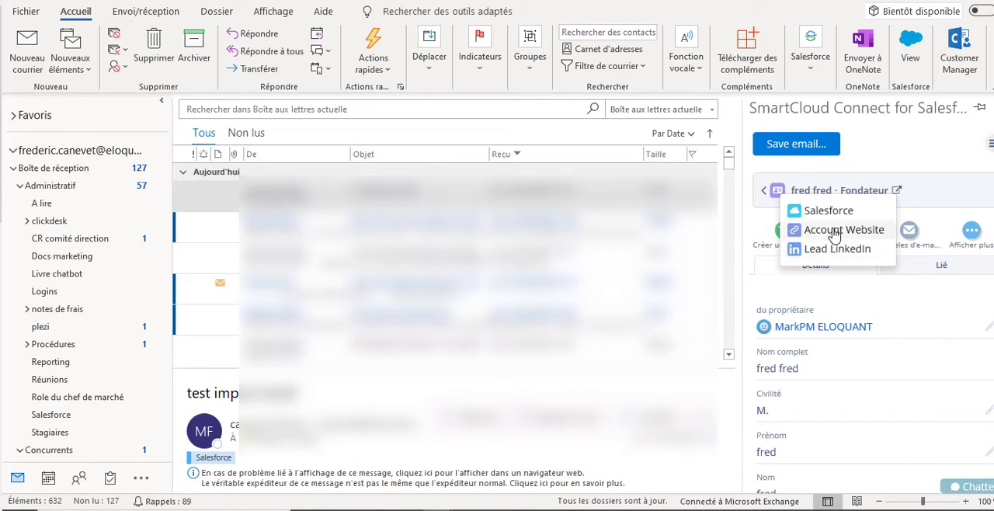
pyautogui.click(834, 231)
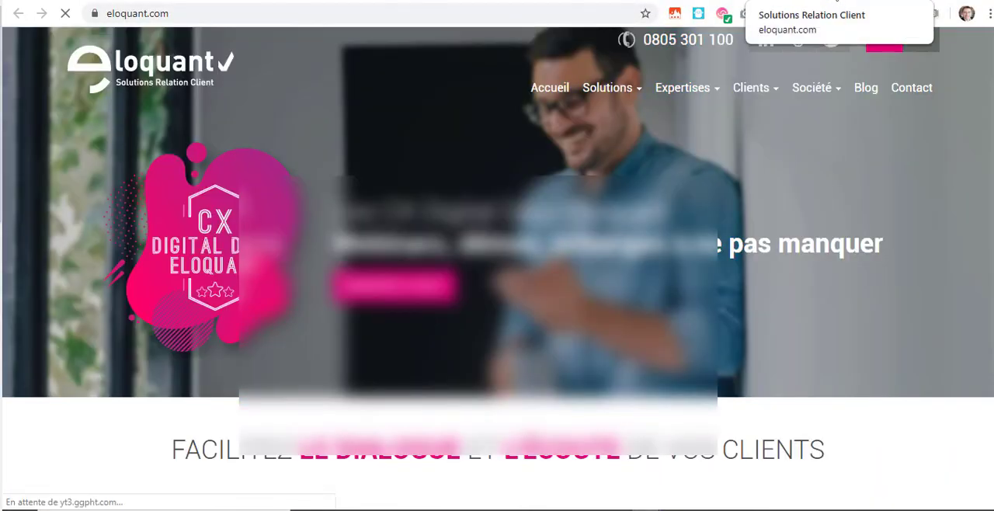
pyautogui.click(830, 0)
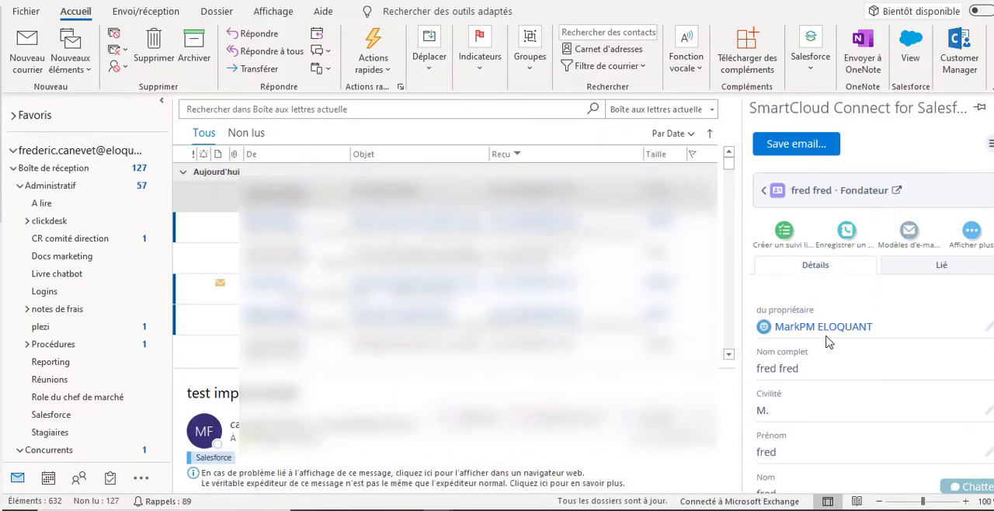
# - Review the contact's phone, e-mail and address fields and show its related records
pyautogui.scroll(-10, 829, 342)
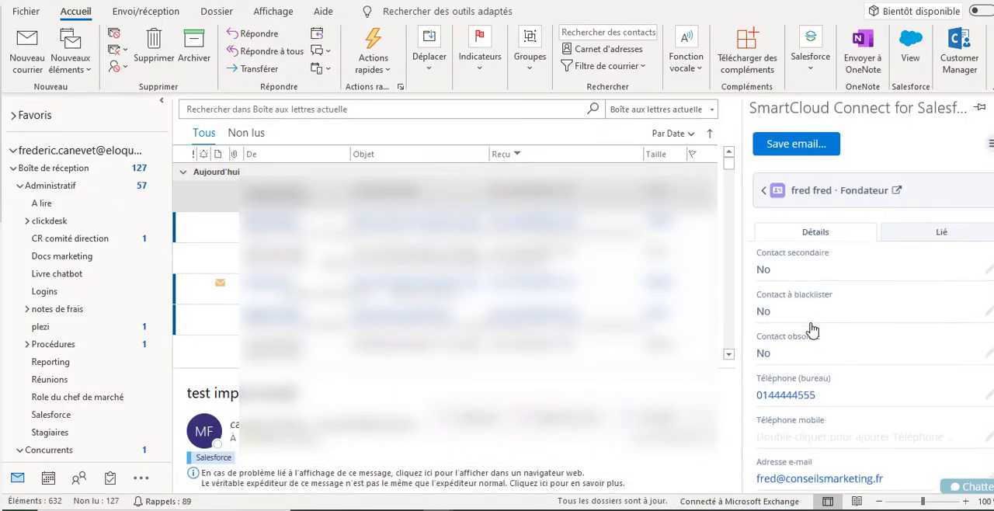
pyautogui.scroll(-6, 812, 330)
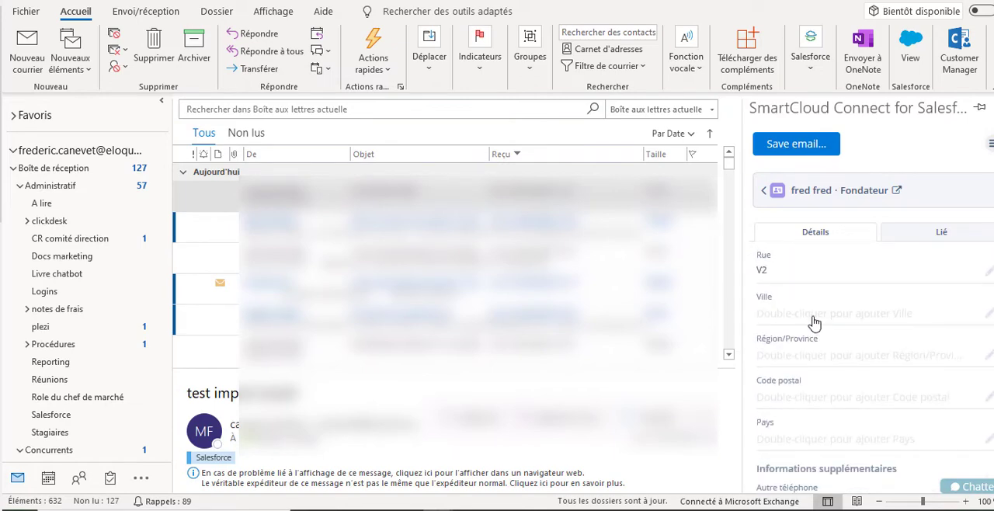
pyautogui.scroll(-2, 813, 322)
pyautogui.scroll(6, 854, 276)
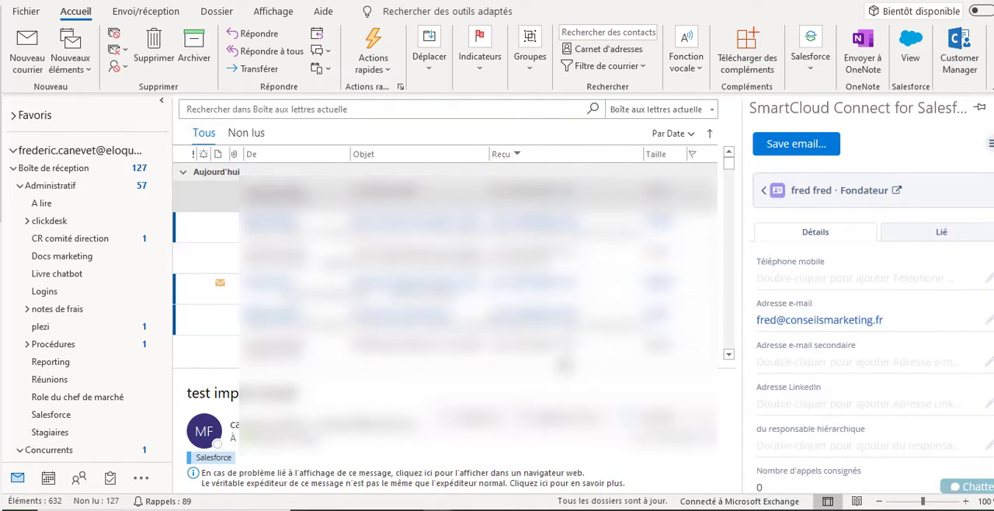
pyautogui.click(920, 233)
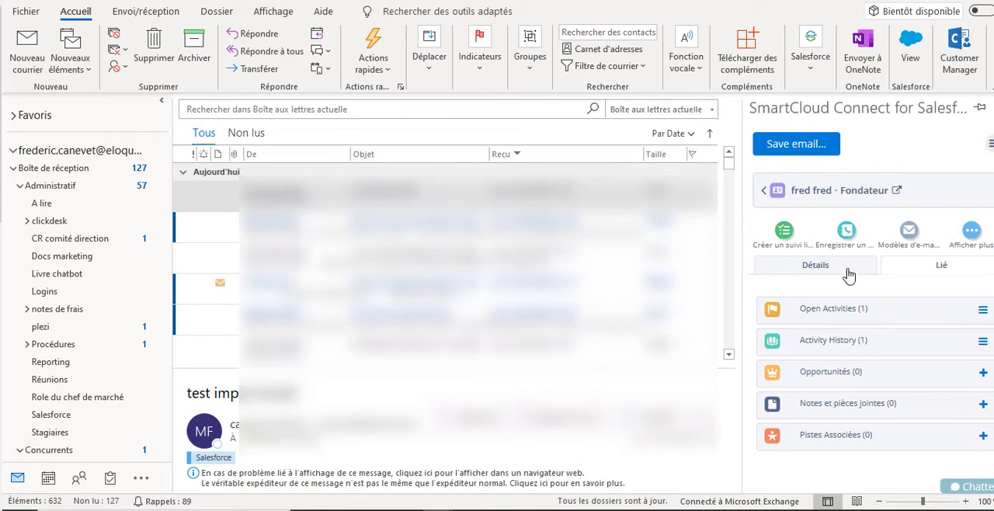
# - Start a new follow-up for the contact with the subject dvsdfqsdf and the due date 26 mars 2020, leaving the associated record empty
pyautogui.click(786, 233)
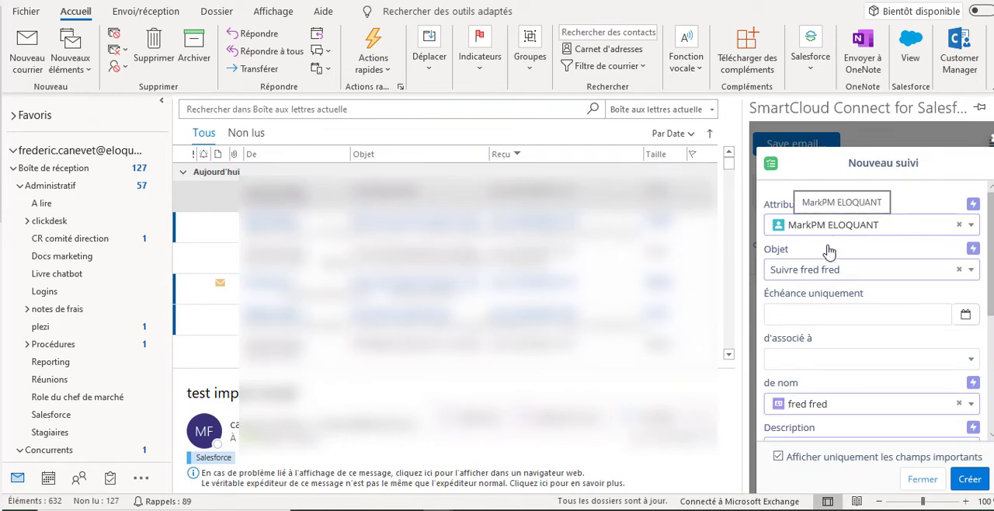
pyautogui.tripleClick(847, 269)
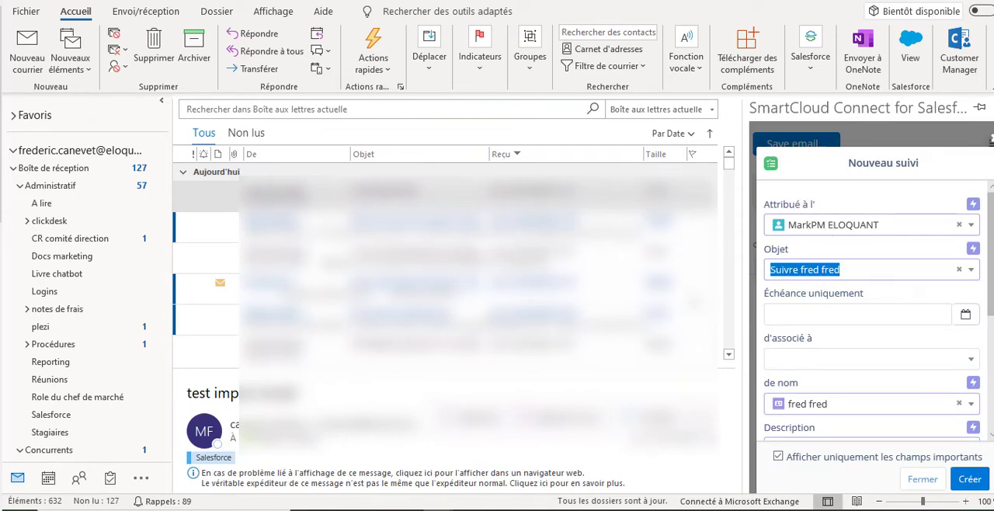
pyautogui.write('dvsdfqsdf')
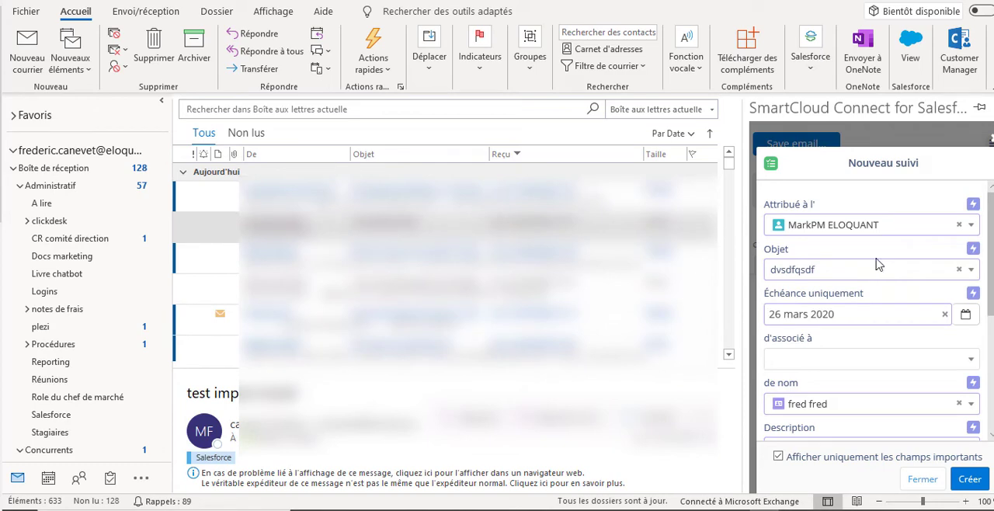
pyautogui.click(842, 359)
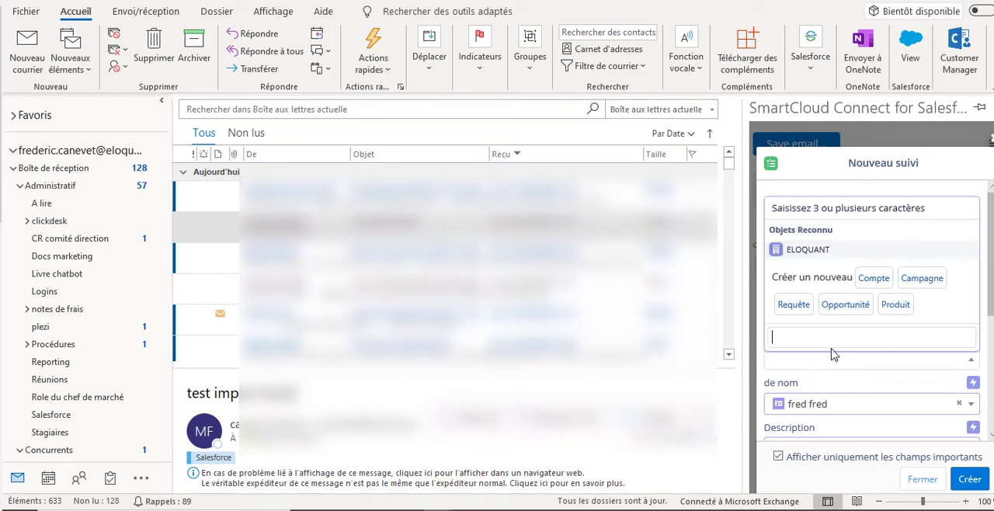
pyautogui.click(828, 385)
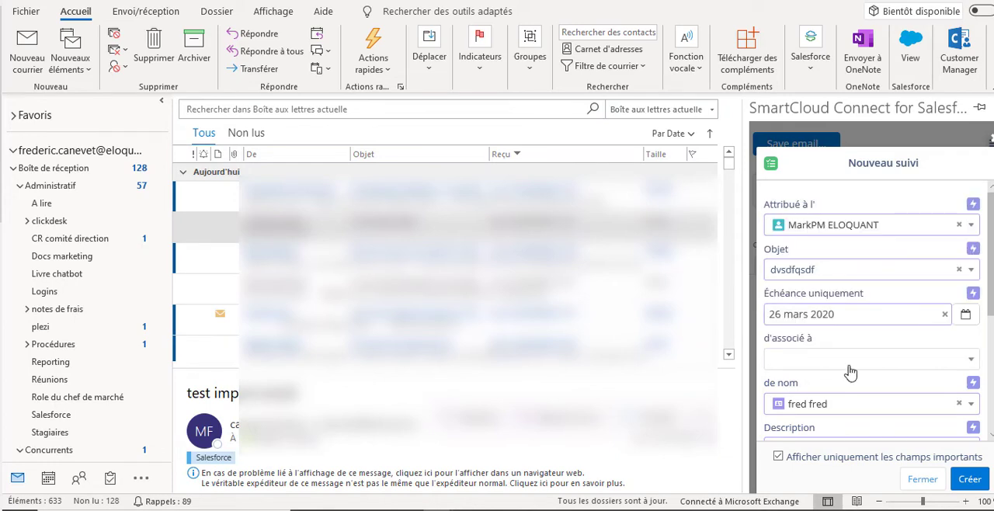
# - Add sdfqsdfqsdf to the follow-up's description, keep status Non démarré and priority Normal, and create the record
pyautogui.scroll(-1, 851, 343)
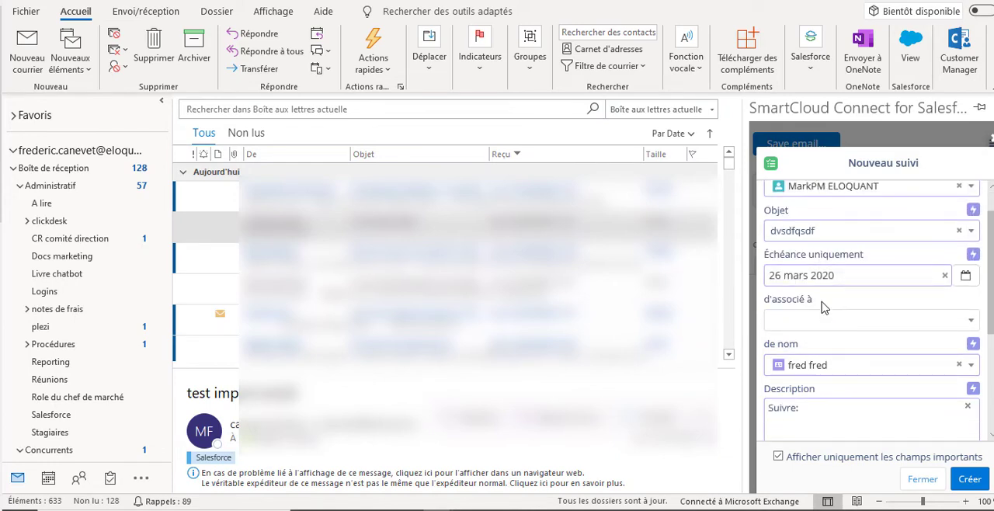
pyautogui.scroll(-2, 827, 312)
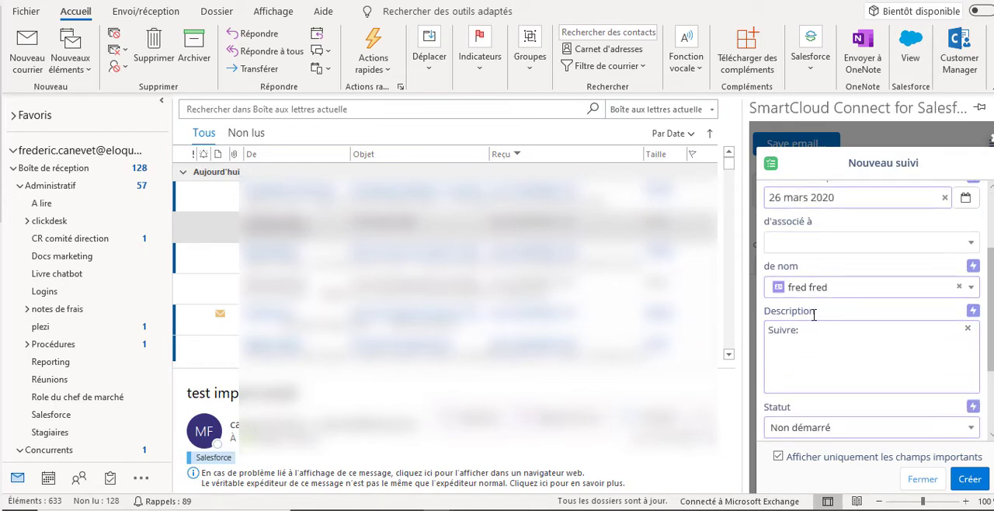
pyautogui.scroll(-1, 814, 311)
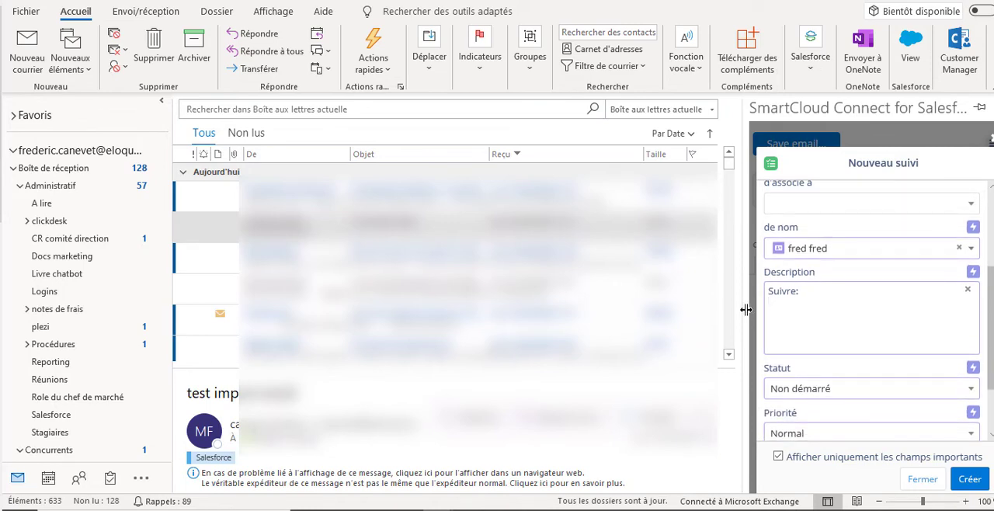
pyautogui.write('sdfqsdfqsdf')
pyautogui.scroll(-1, 843, 379)
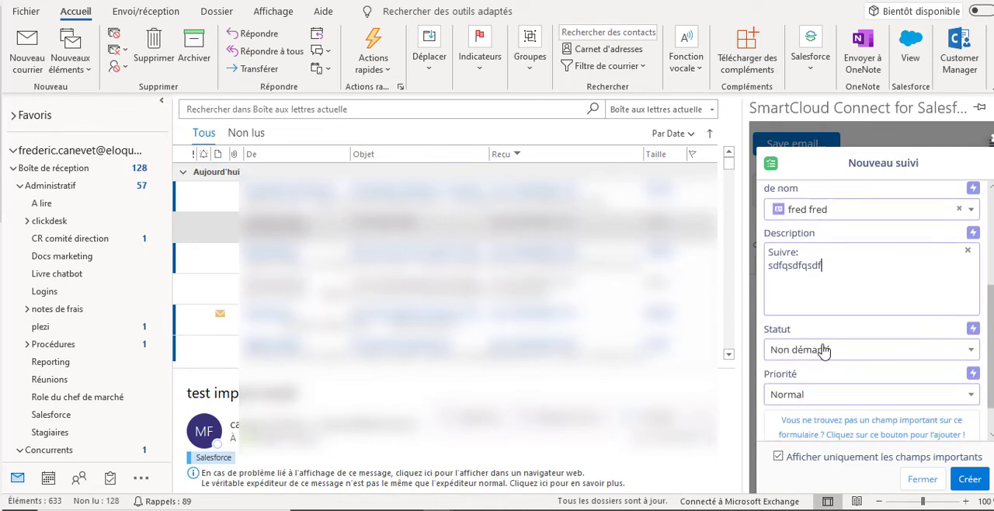
pyautogui.scroll(-1, 807, 415)
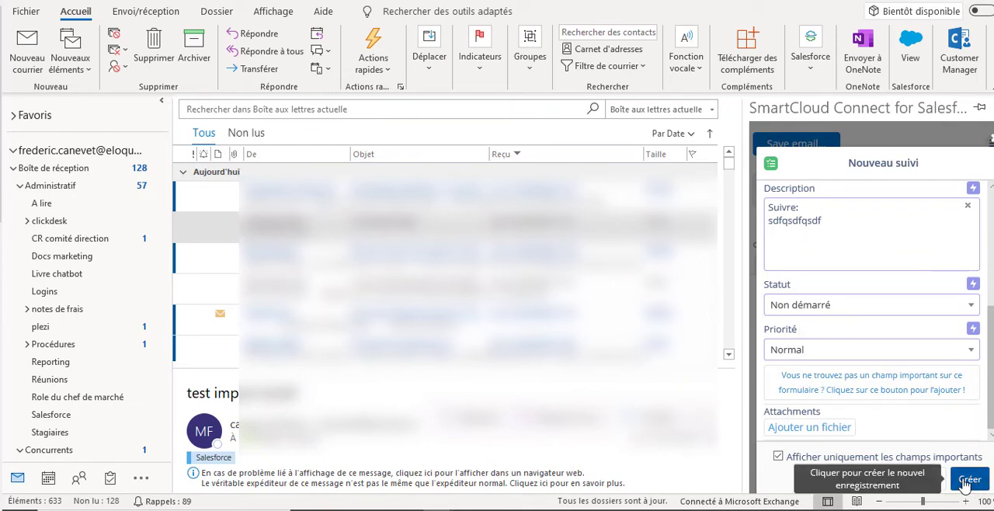
pyautogui.click(966, 481)
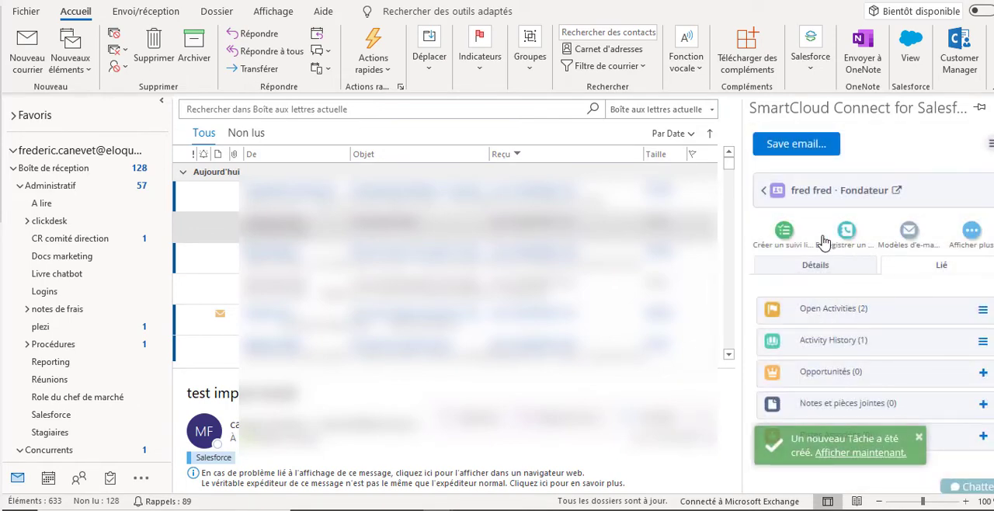
# - Show the additional actions available for the contact, then return to the linked records list
pyautogui.click(971, 230)
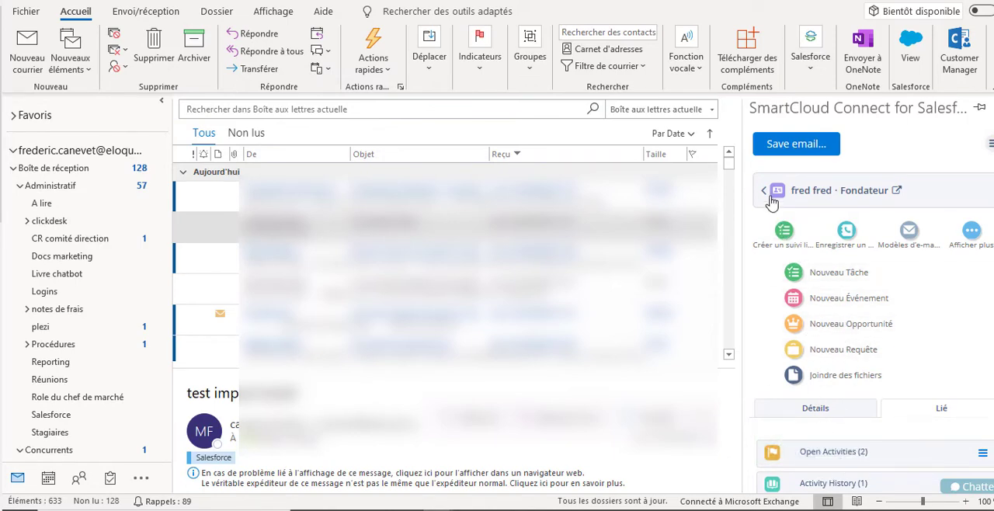
pyautogui.click(916, 458)
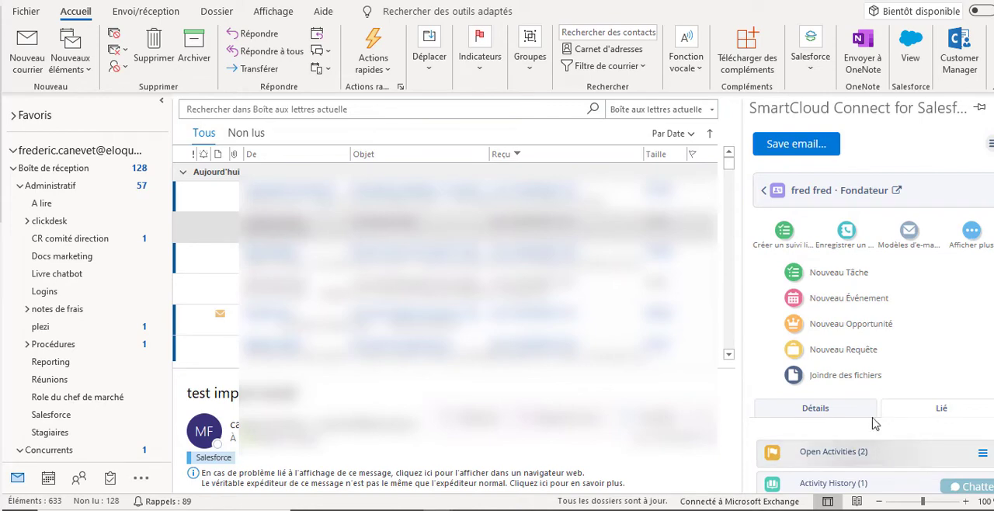
pyautogui.click(764, 193)
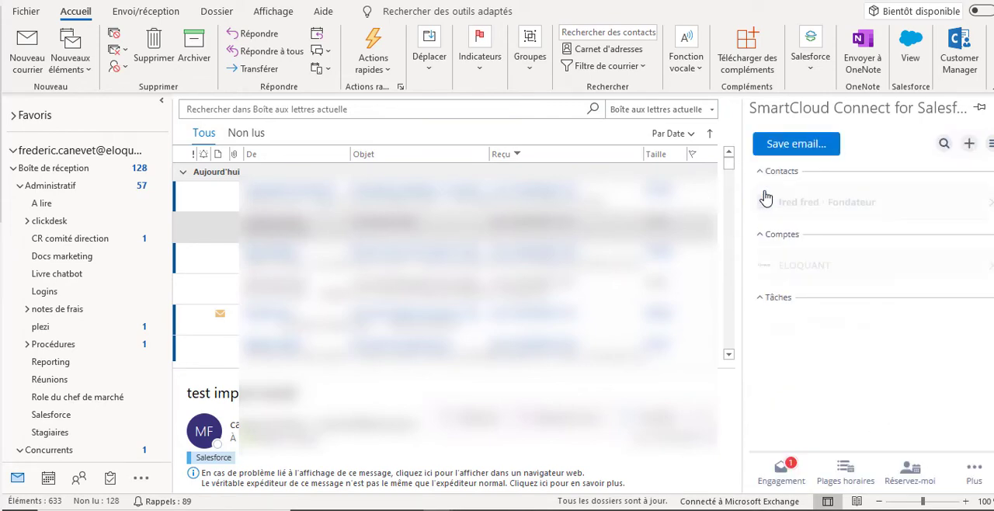
# - Save the test import email in Salesforce, linked to the contact
pyautogui.click(831, 143)
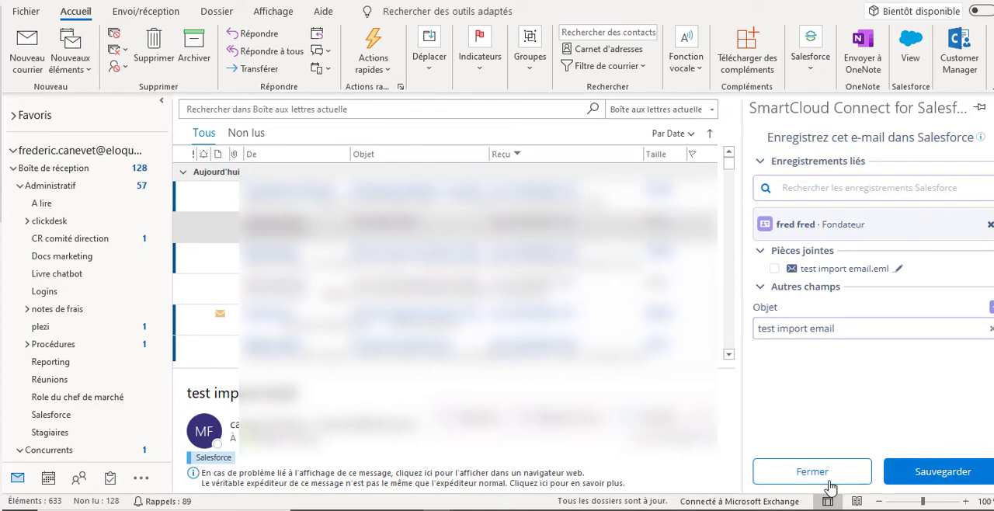
pyautogui.click(939, 469)
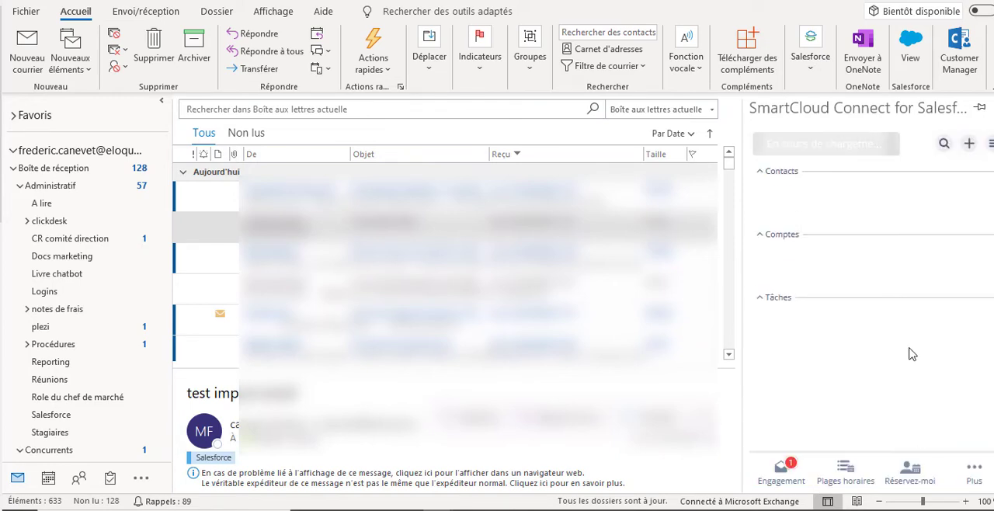
# - Search the Salesforce campaigns for "nom", open the NOMINATION campaign and save the email to it, returning to the linked records list
pyautogui.click(942, 146)
pyautogui.write('nom')
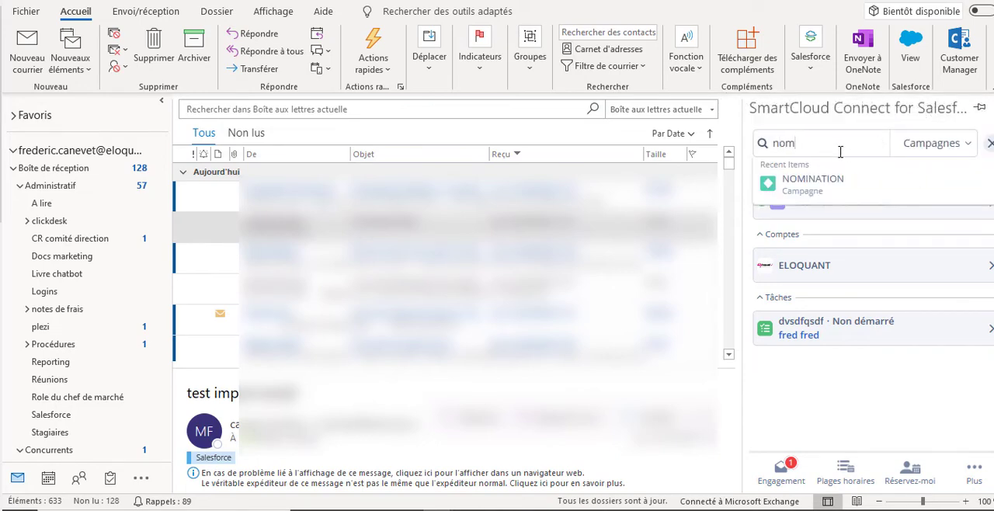
pyautogui.click(817, 182)
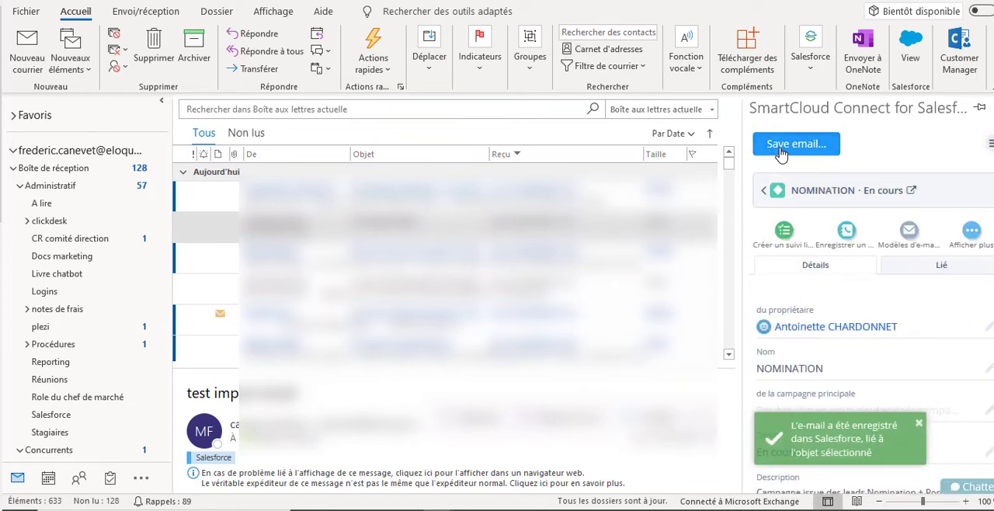
pyautogui.click(780, 154)
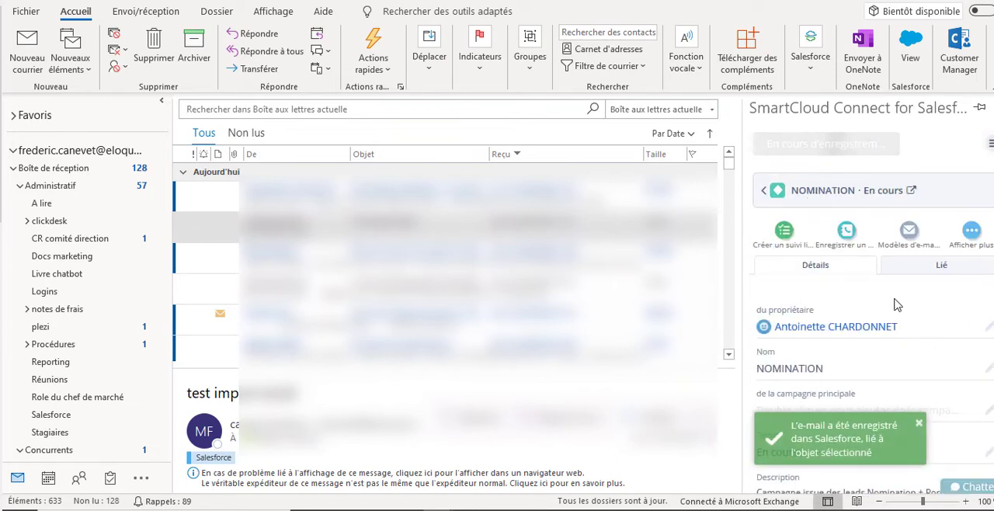
pyautogui.scroll(-2, 889, 272)
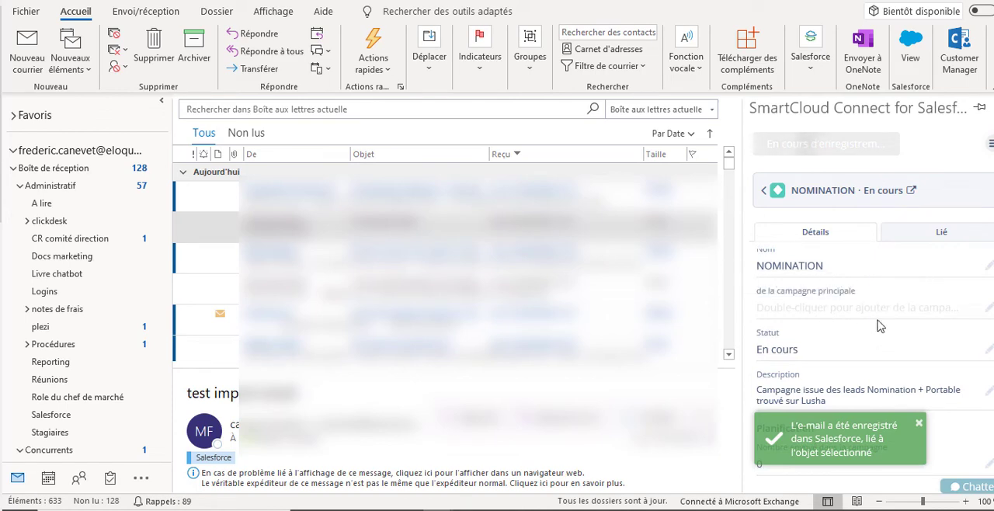
pyautogui.click(763, 186)
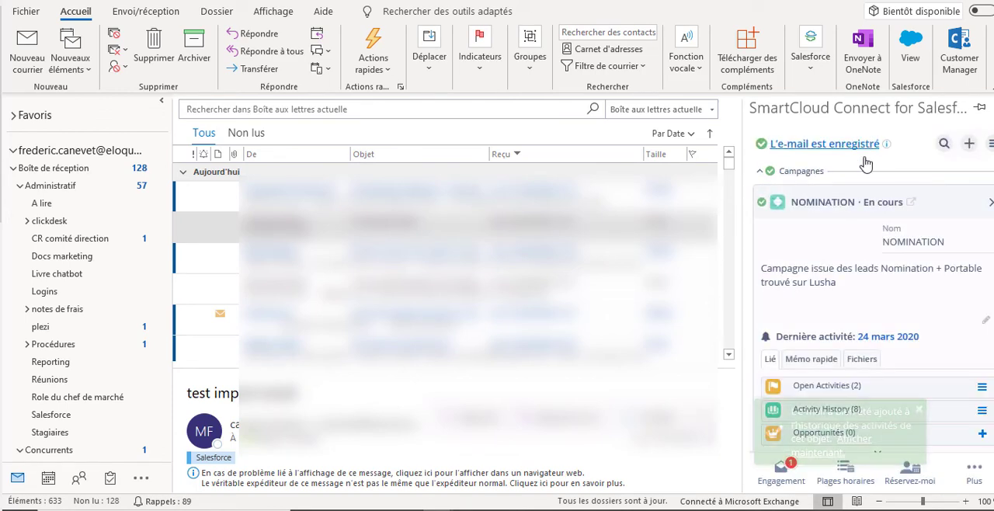
# - Switch to Salesforce in Chrome, open the latest test import email from the contact's activity timeline and check its associated records
pyautogui.scroll(-1, 832, 286)
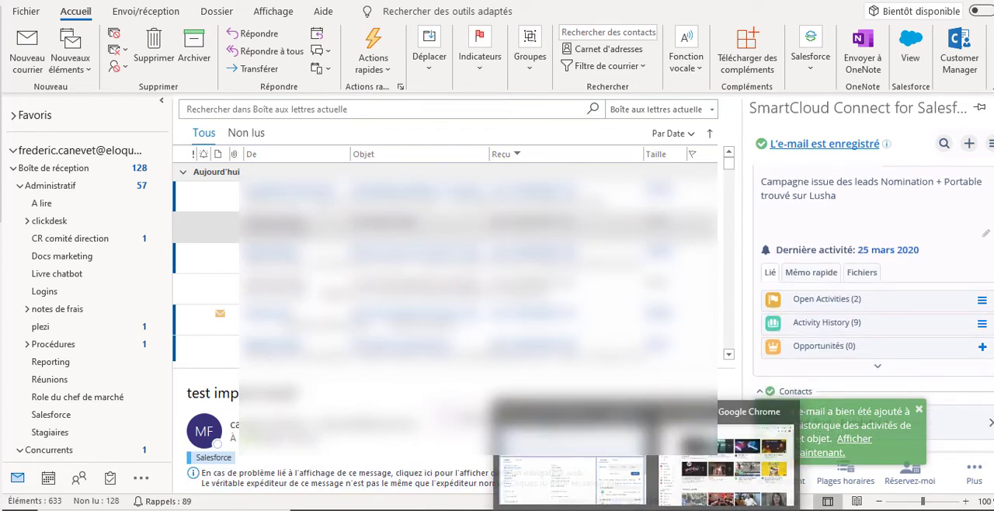
pyautogui.click(559, 478)
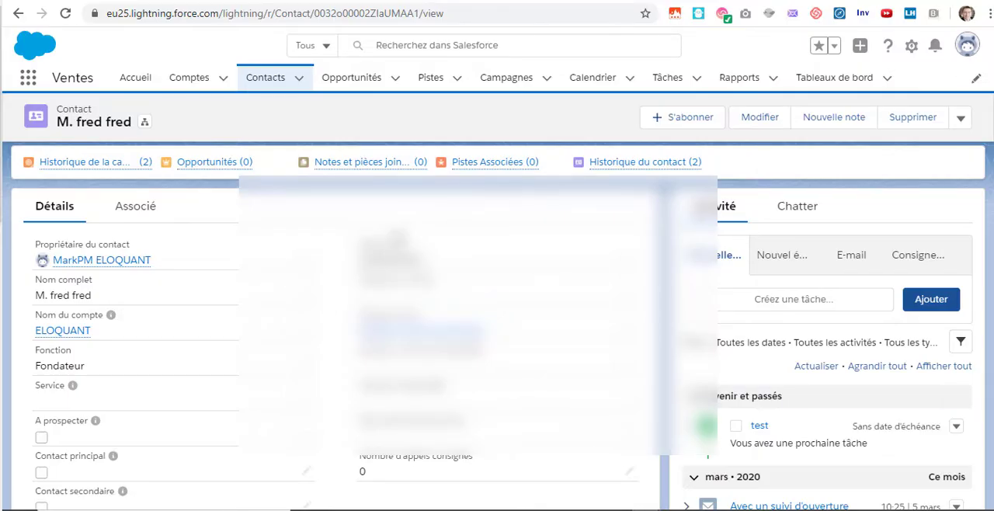
pyautogui.scroll(-2, 721, 300)
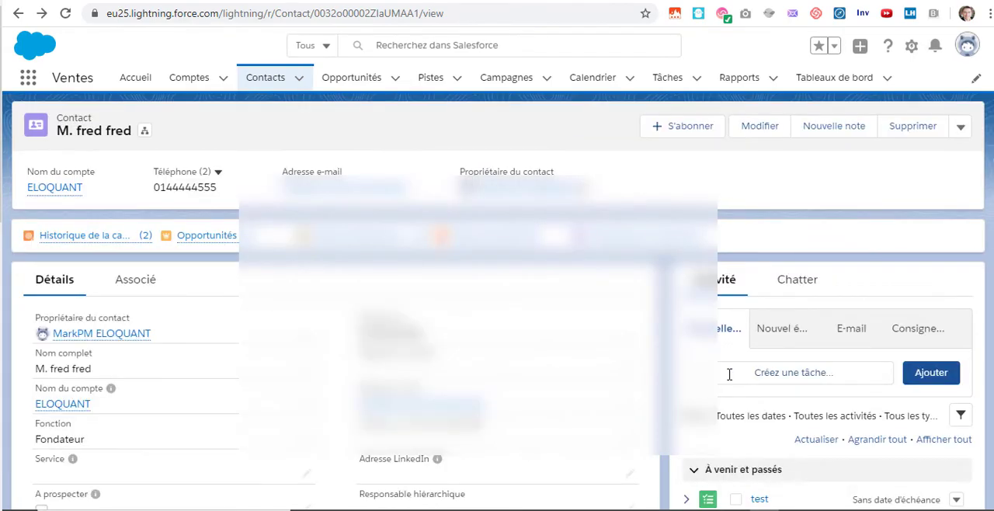
pyautogui.scroll(-3, 730, 318)
pyautogui.scroll(-1, 730, 313)
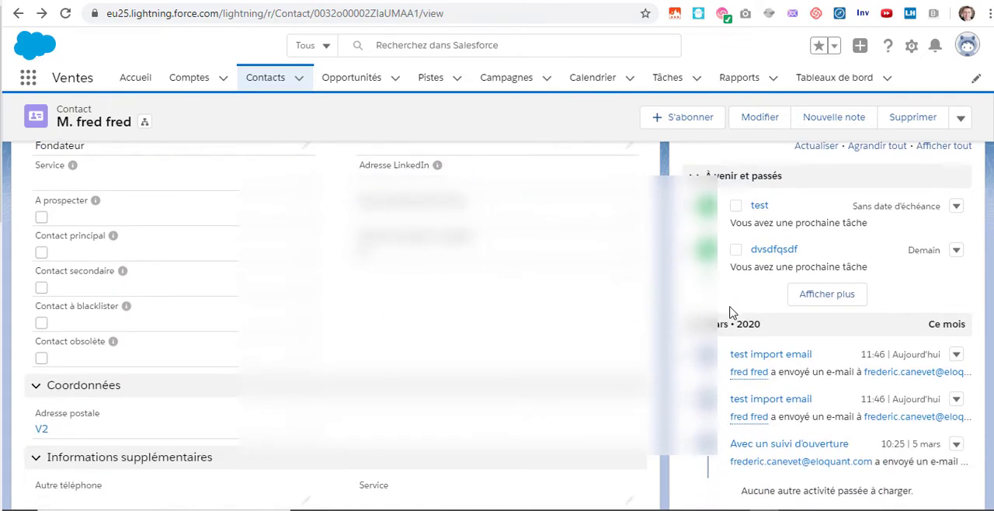
pyautogui.click(776, 358)
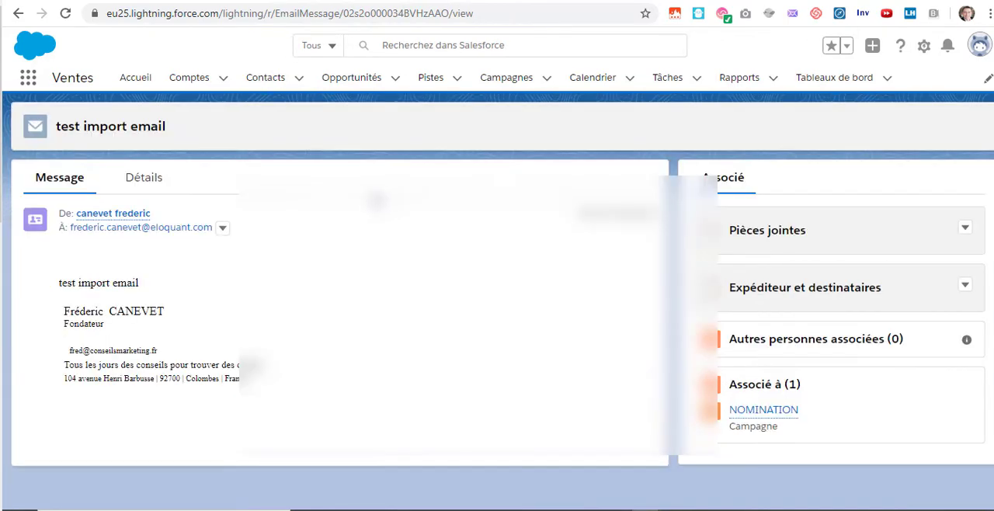
pyautogui.scroll(-1, 598, 381)
pyautogui.moveTo(743, 452)
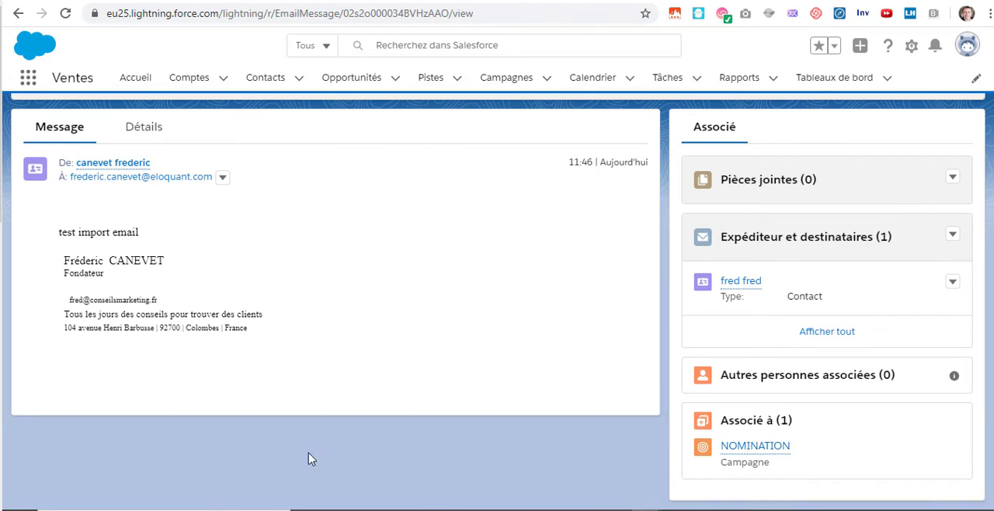
# - Switch back to Outlook and review the campaign, contact, account and task linked to the saved email
pyautogui.click(349, 460)
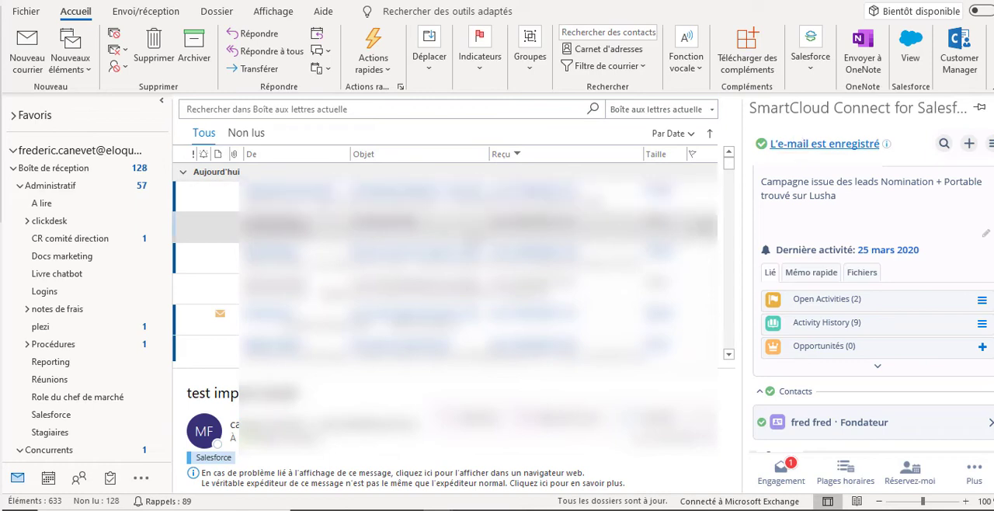
pyautogui.scroll(-3, 912, 365)
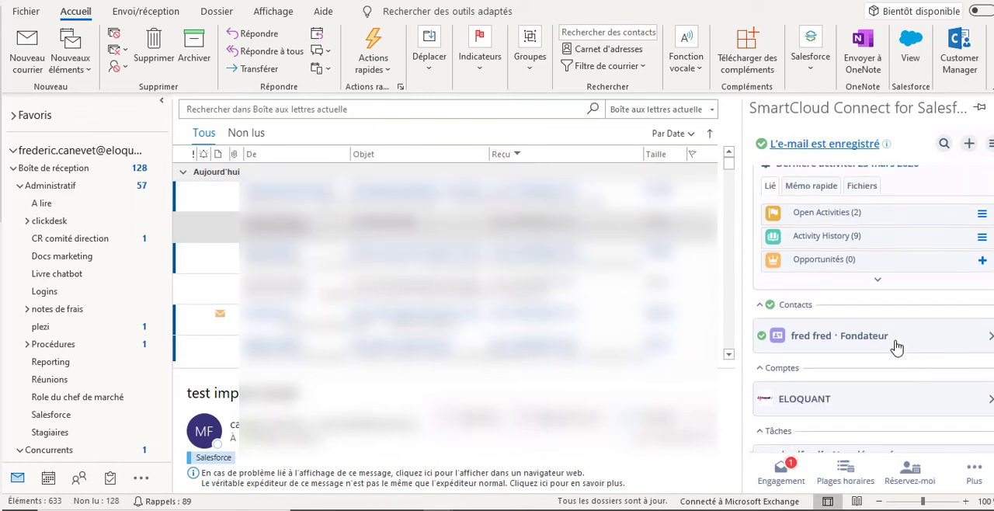
pyautogui.scroll(1, 883, 337)
pyautogui.scroll(-1, 882, 336)
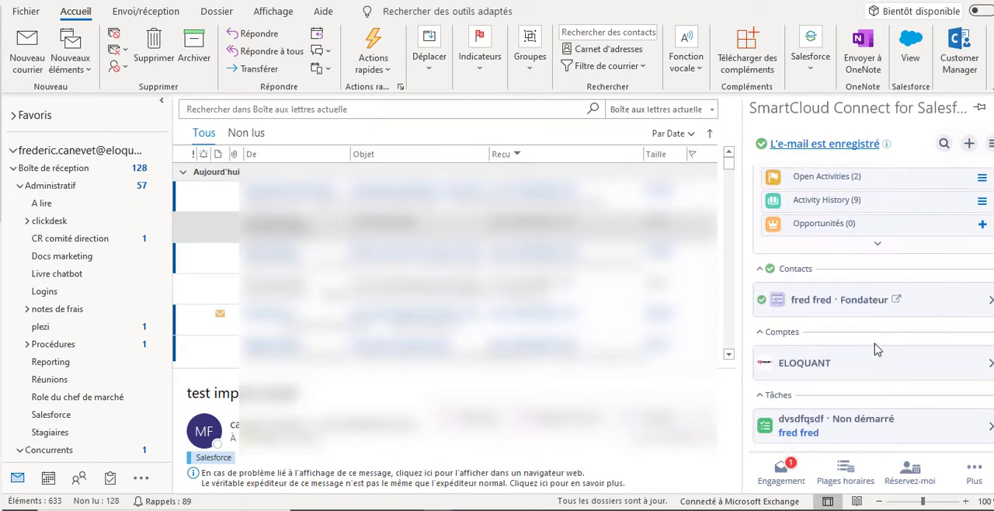
pyautogui.scroll(3, 781, 379)
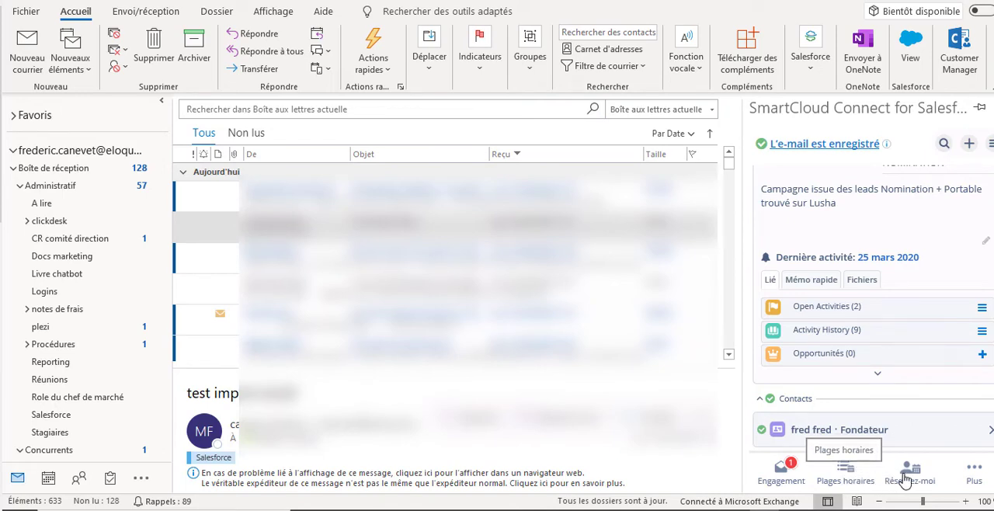
# - Start a Book Me meeting proposal from the test import email, with subject "test" and location "Web sem"
pyautogui.click(975, 470)
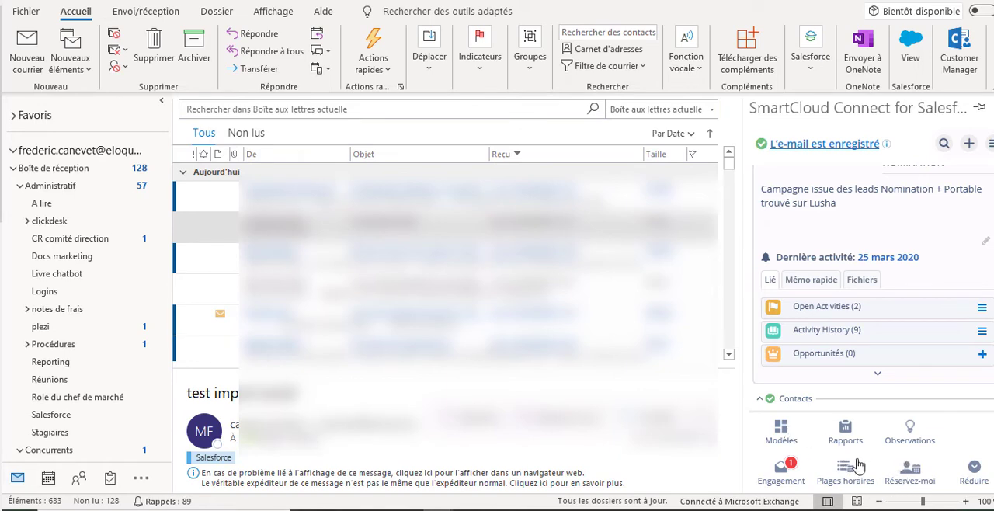
pyautogui.click(906, 474)
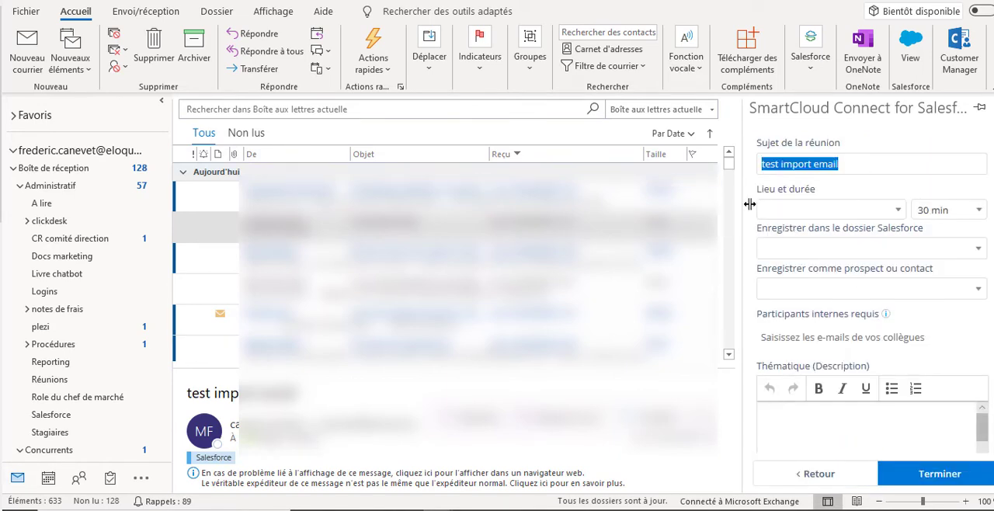
pyautogui.write('test')
pyautogui.click(812, 210)
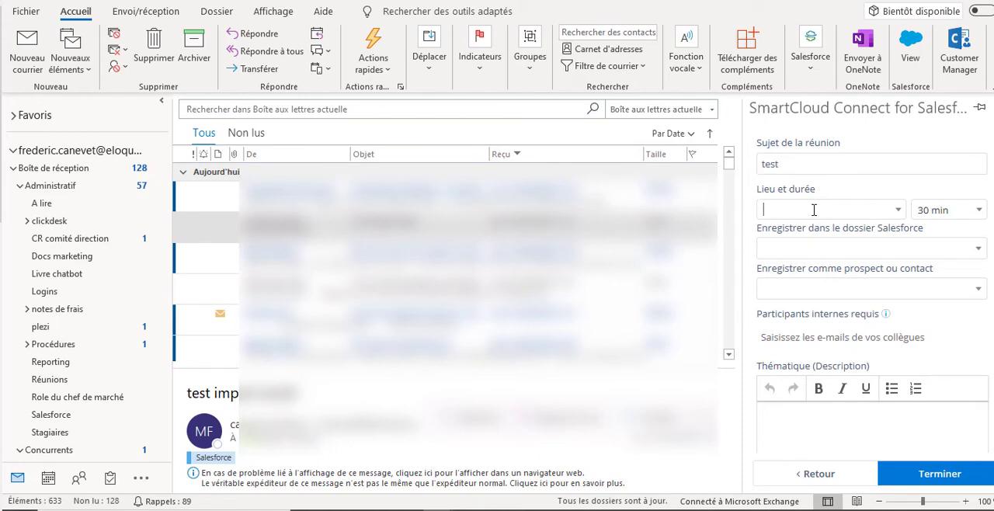
pyautogui.click(896, 210)
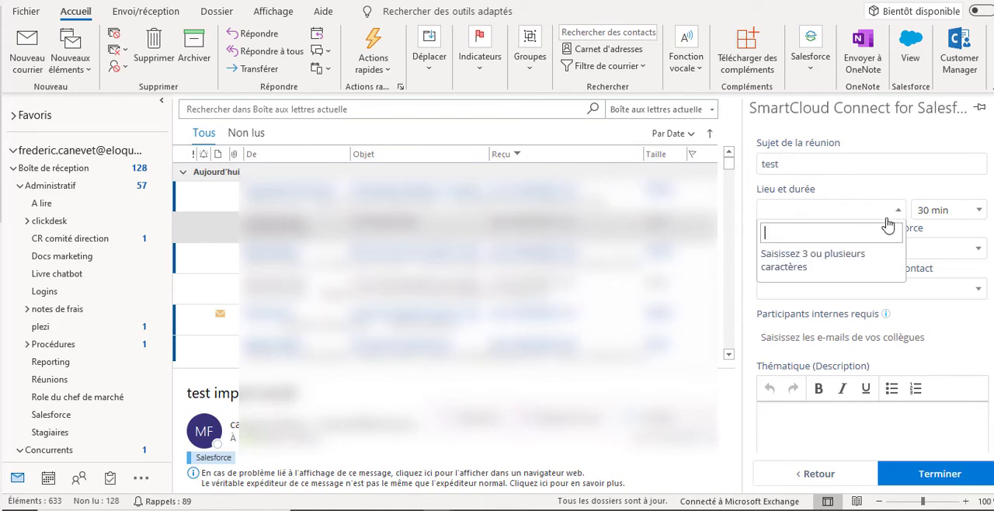
pyautogui.click(812, 212)
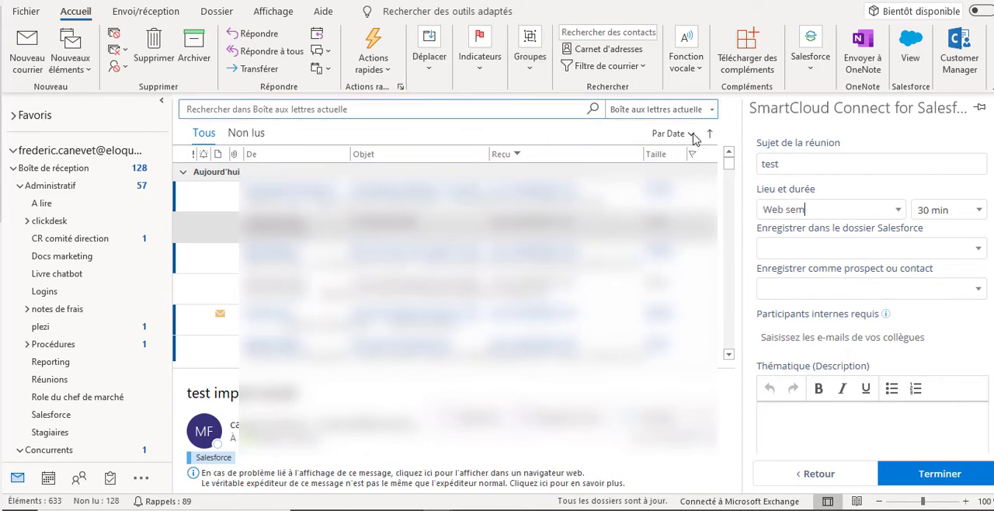
# - Finish the meeting proposal with its remaining options at default and send the reply containing the booking link
pyautogui.scroll(-3, 835, 328)
pyautogui.click(825, 323)
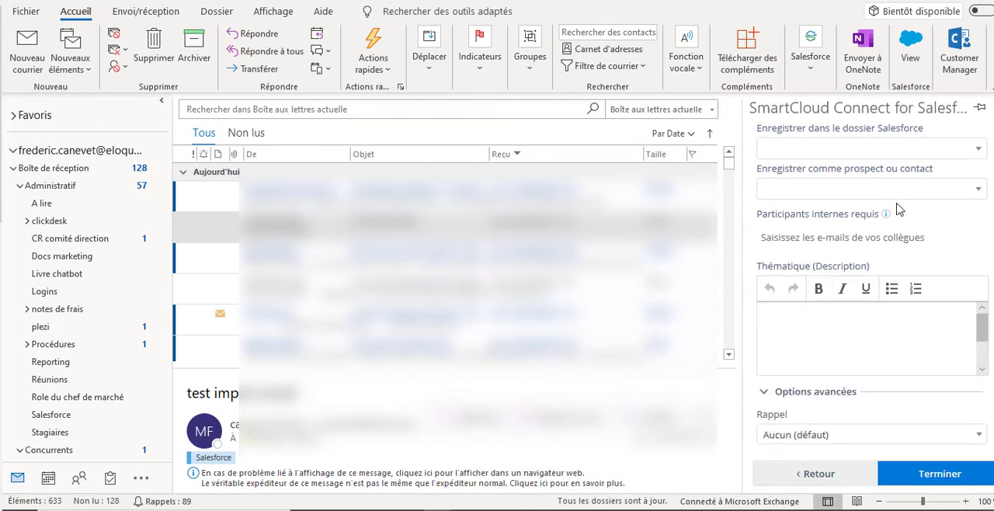
pyautogui.hotkey('ctrl', 'r')
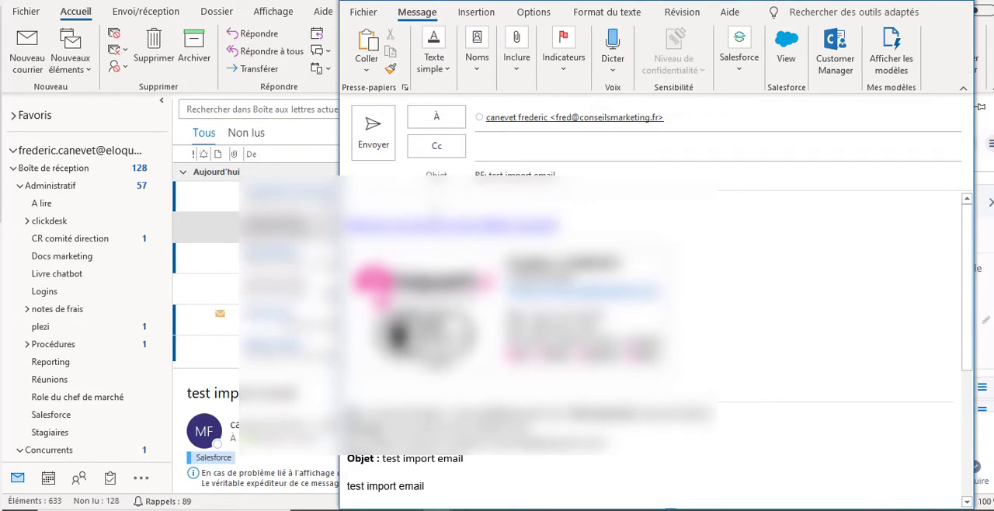
pyautogui.click(370, 132)
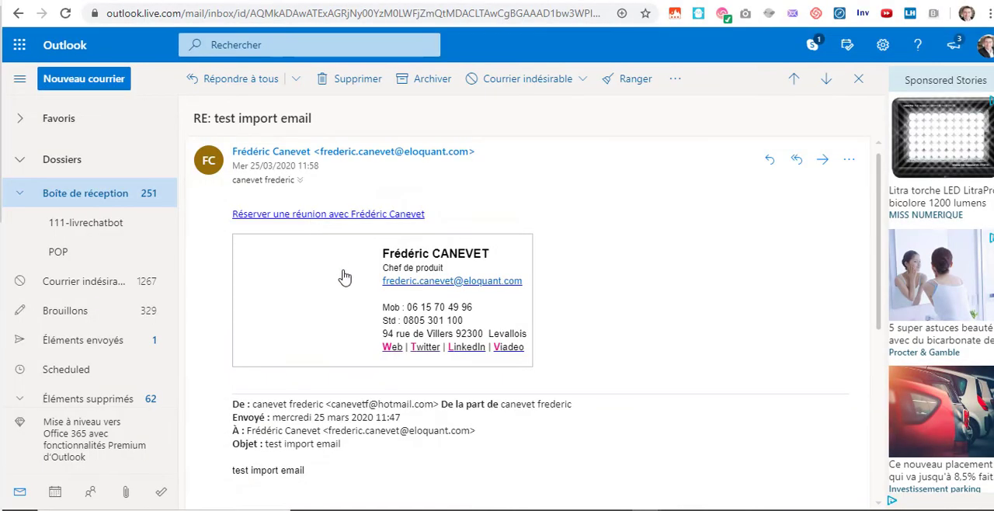
# - Open the booking link in the received reply in Chrome, try the 27 March 2020 14:45 - 15:15 slot and cancel the reservation
pyautogui.click(343, 215)
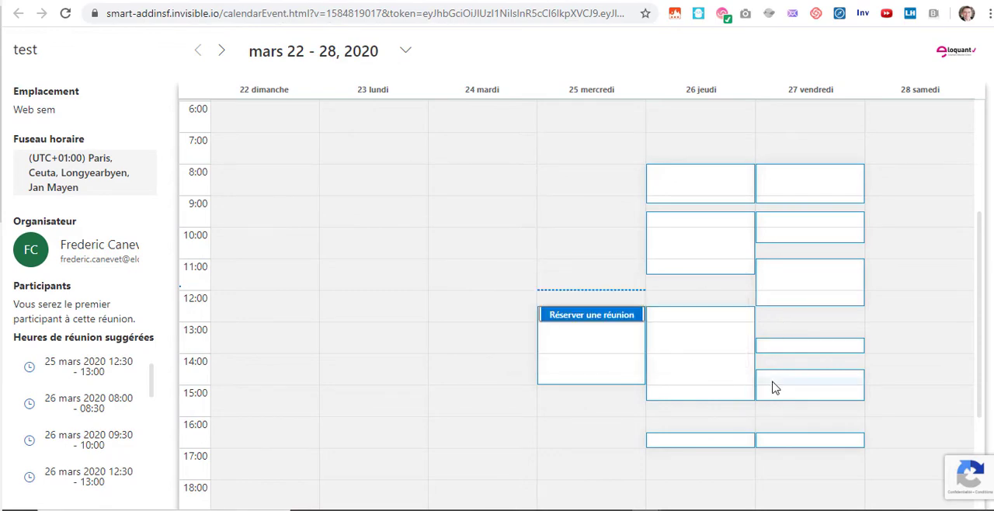
pyautogui.scroll(-1, 776, 390)
pyautogui.click(810, 314)
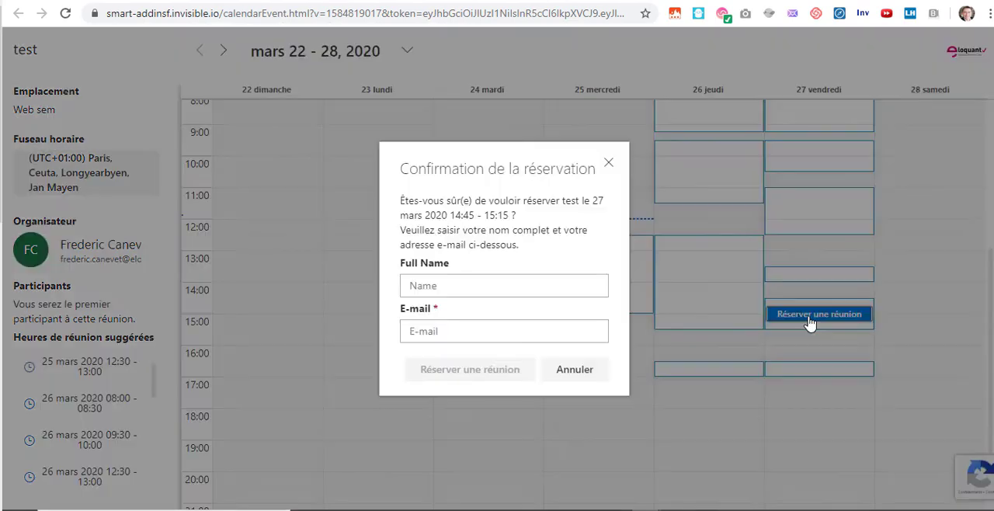
pyautogui.click(457, 284)
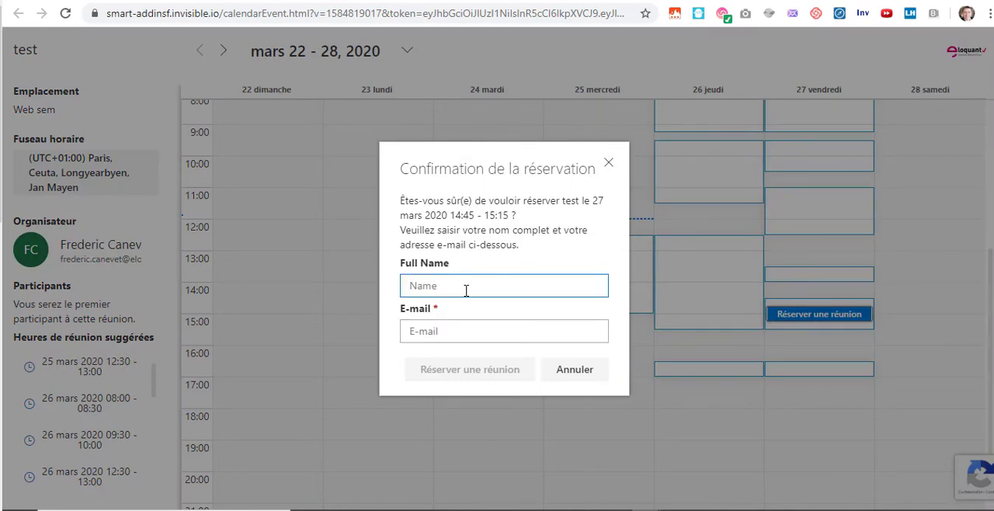
pyautogui.click(572, 369)
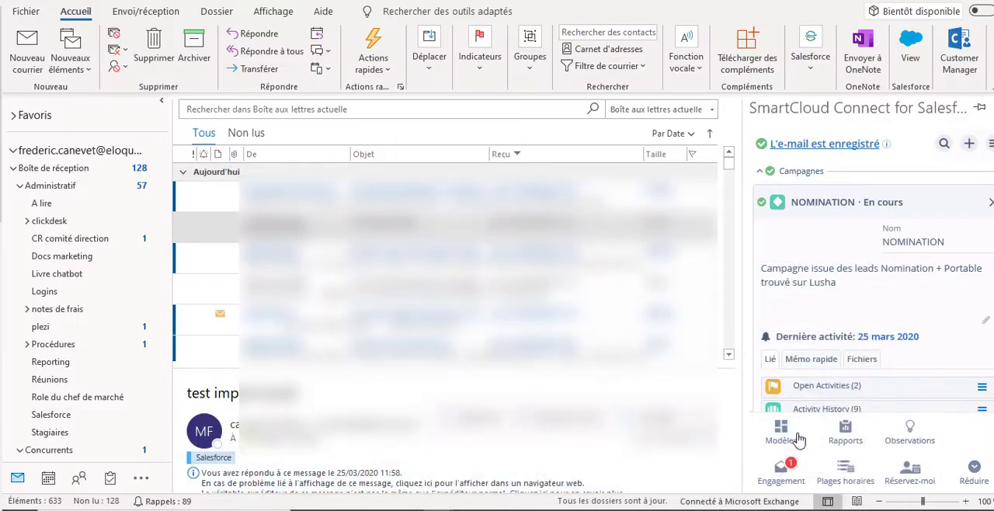
# - Switch back to Outlook and start a new email to the recipient's address with the subject "test ouverture email"
pyautogui.click(27, 50)
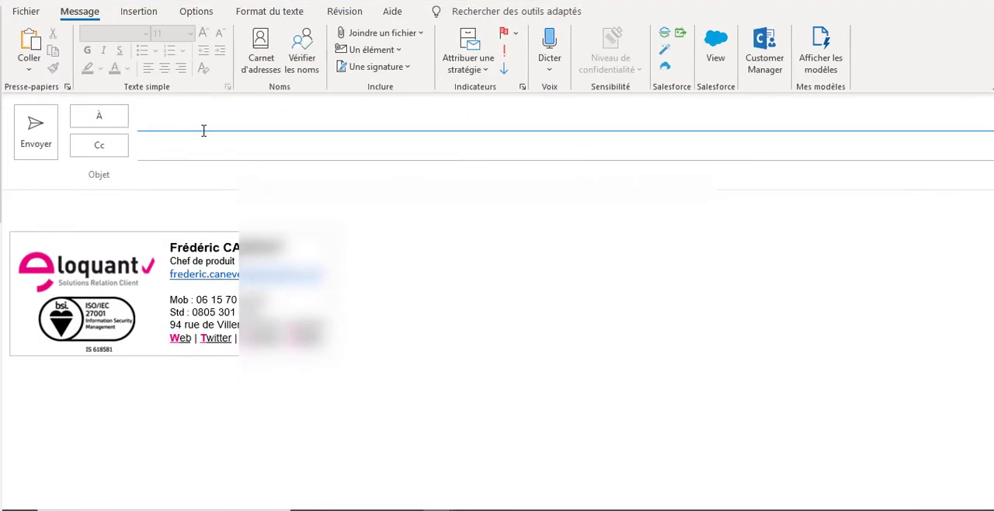
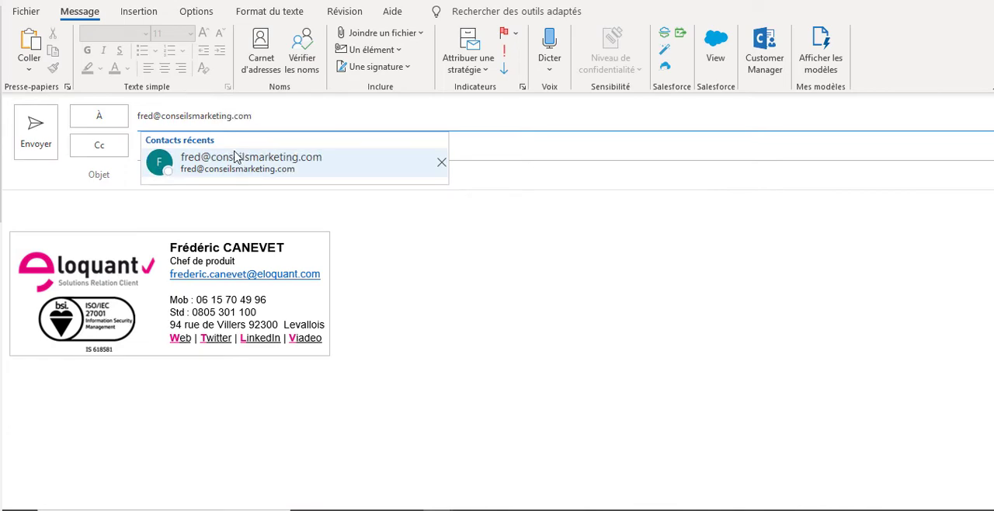
pyautogui.click(220, 173)
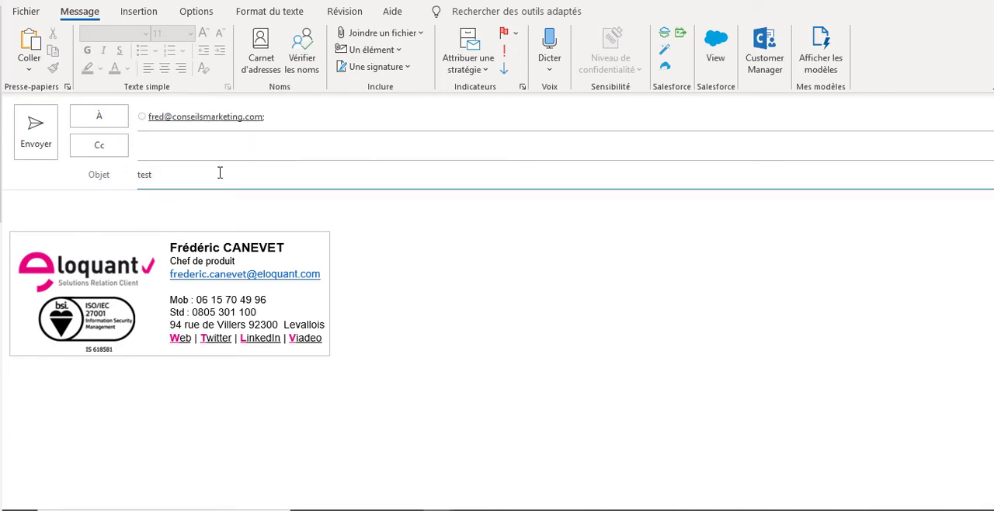
pyautogui.write('test ouverture email')
# - Write "Bonjour" and "Voici un test." with a first-name sign-off in the body, and add email-open tracking
pyautogui.click(144, 196)
pyautogui.write('Bon')
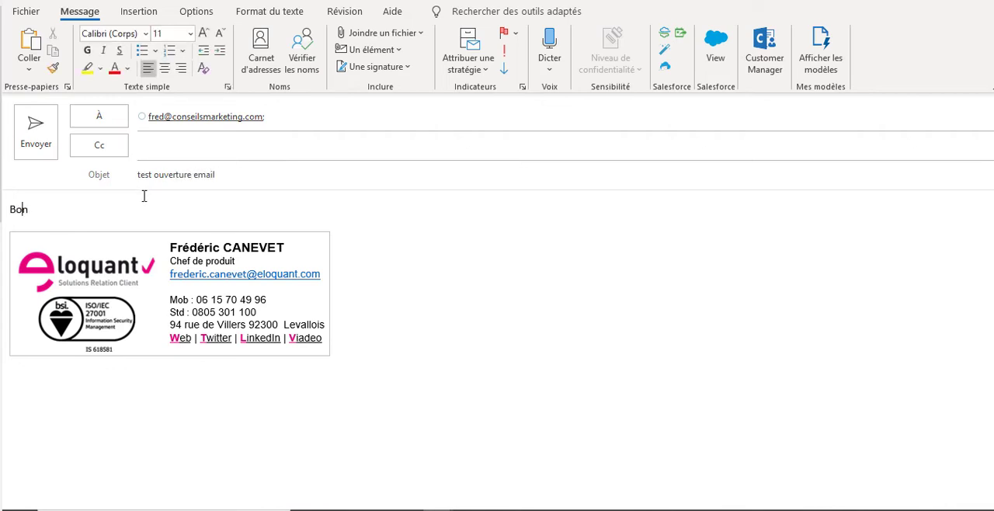
pyautogui.write('jour')
pyautogui.press('Return')
pyautogui.press('Return')
pyautogui.write('BVo')
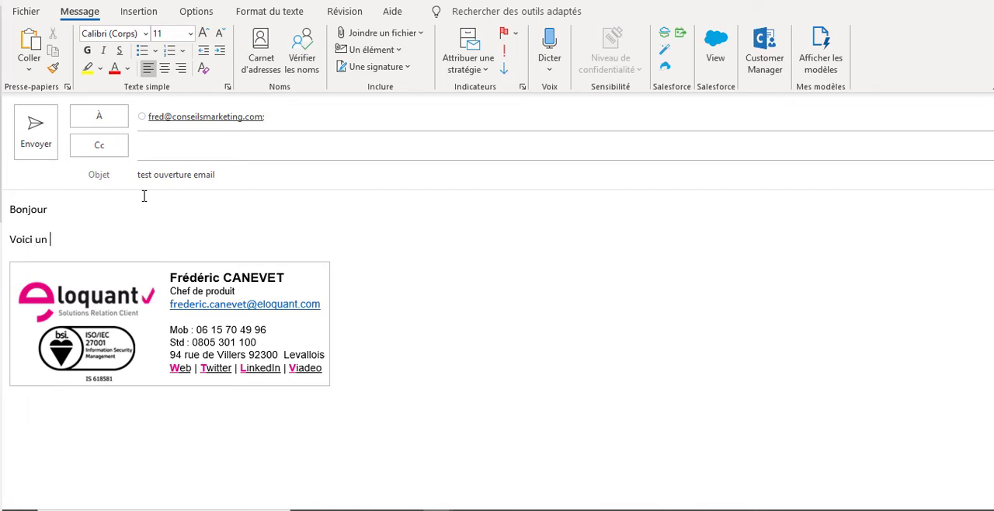
pyautogui.write('ici un test.')
pyautogui.press('Return')
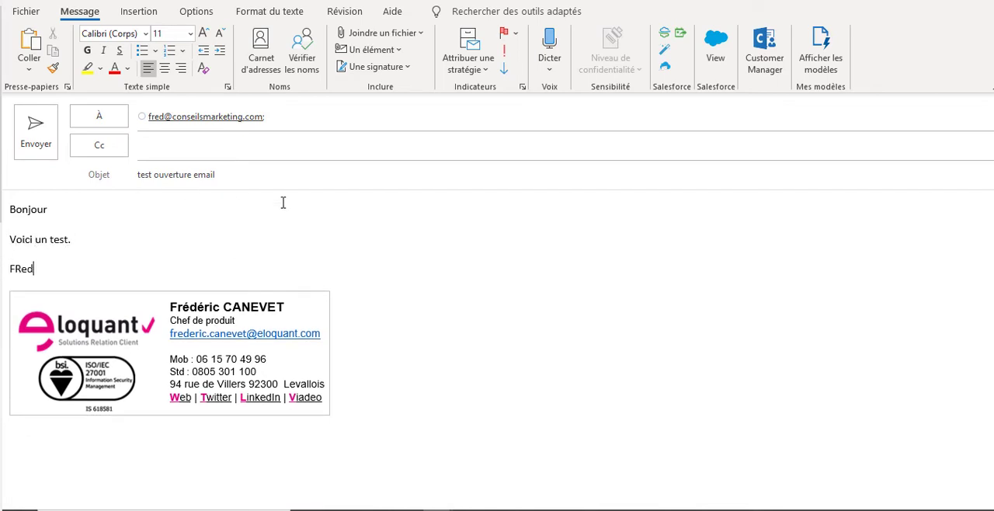
pyautogui.click(665, 51)
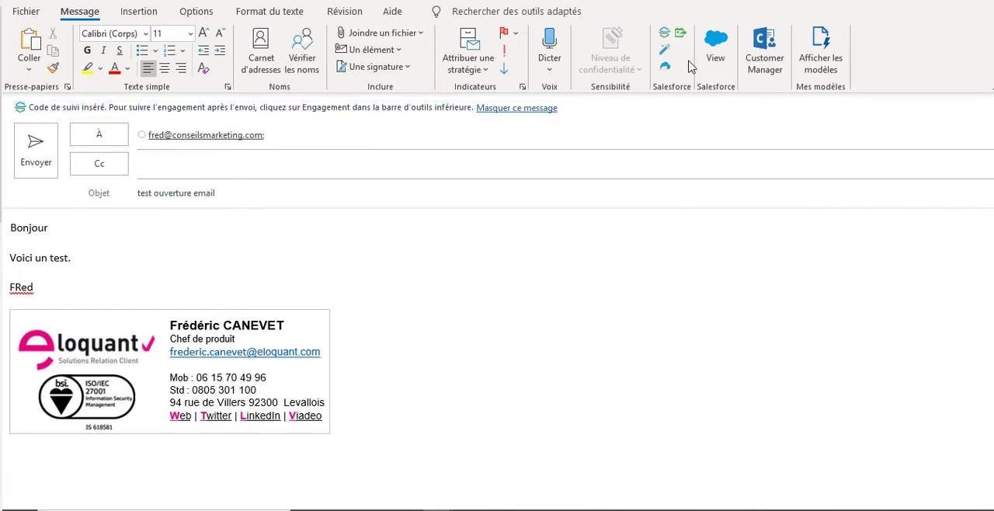
# - Open SmartCloud Connect for the message and insert the meeting booking link below "Voici un test.", removing the blank line above it
pyautogui.click(665, 34)
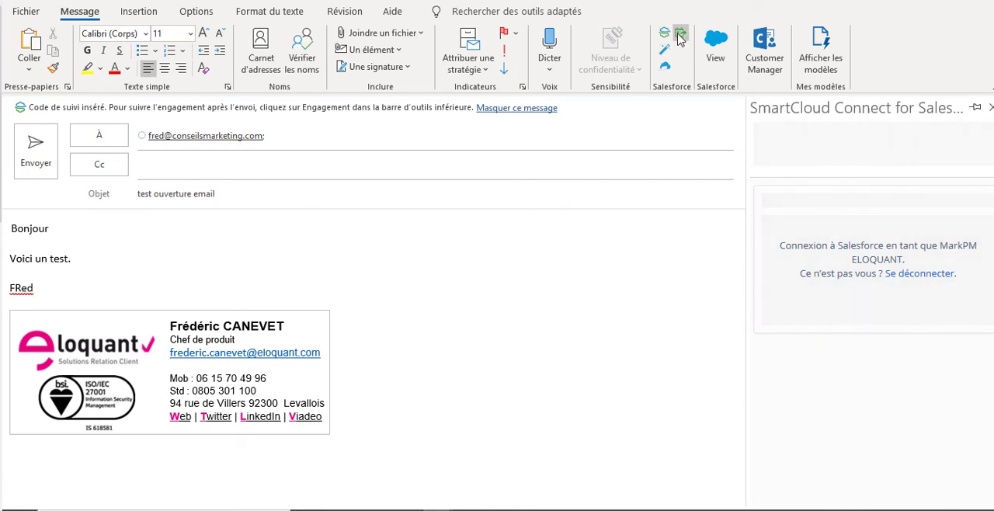
pyautogui.click(115, 260)
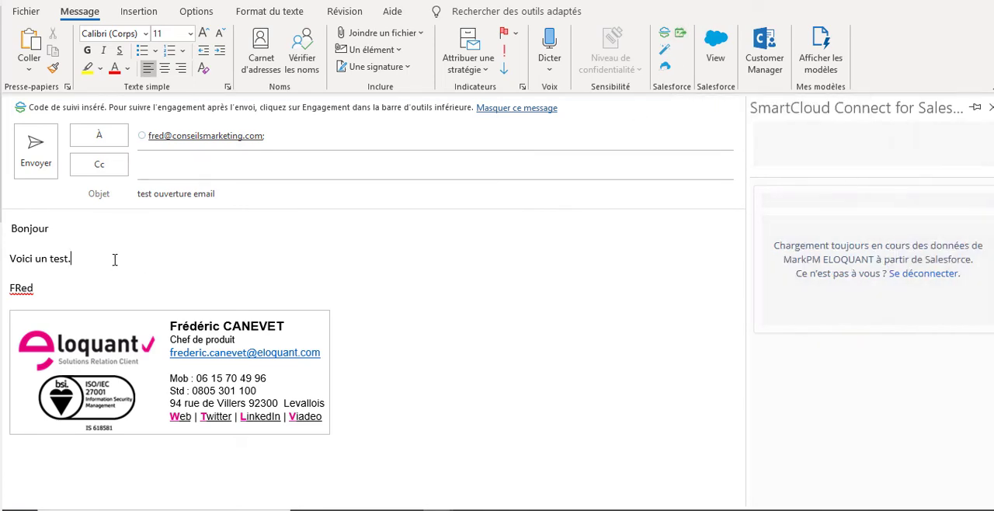
pyautogui.press('Return')
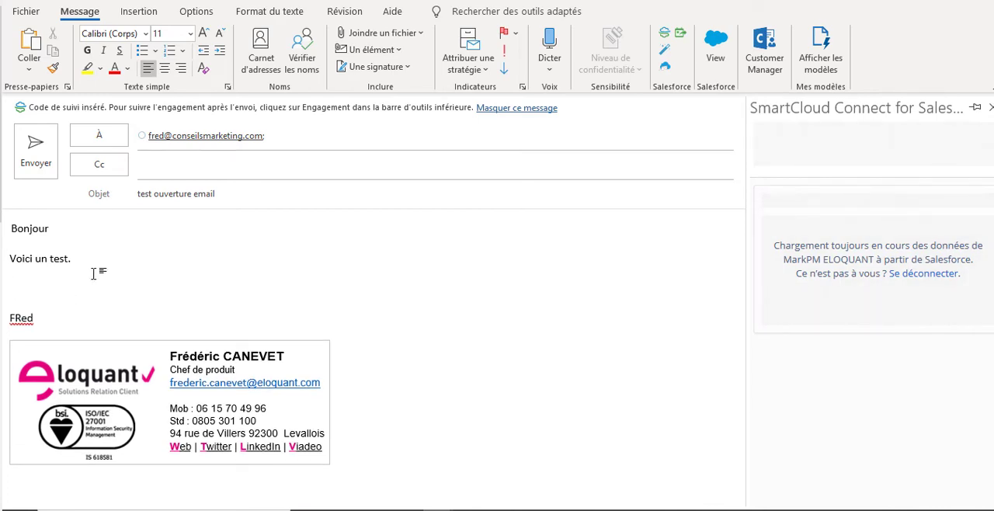
pyautogui.click(681, 37)
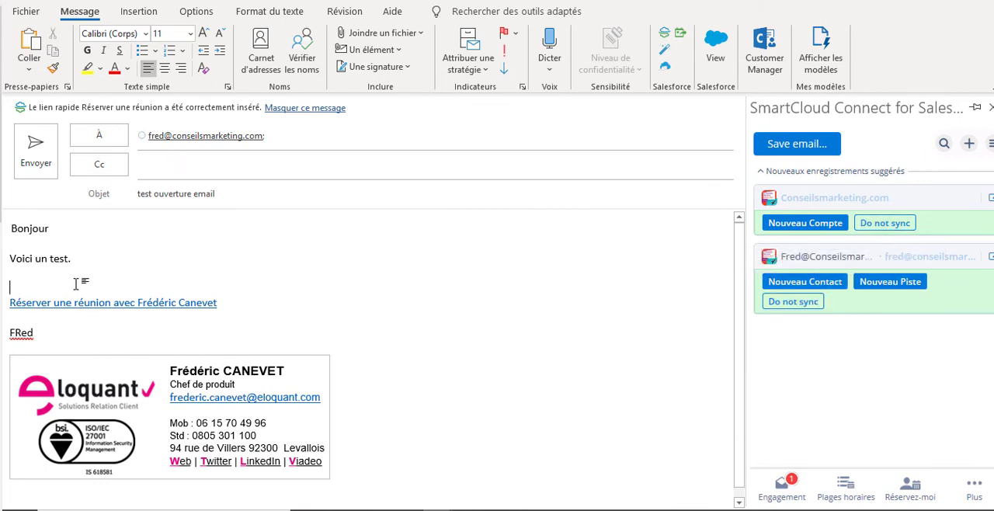
pyautogui.press('BackSpace')
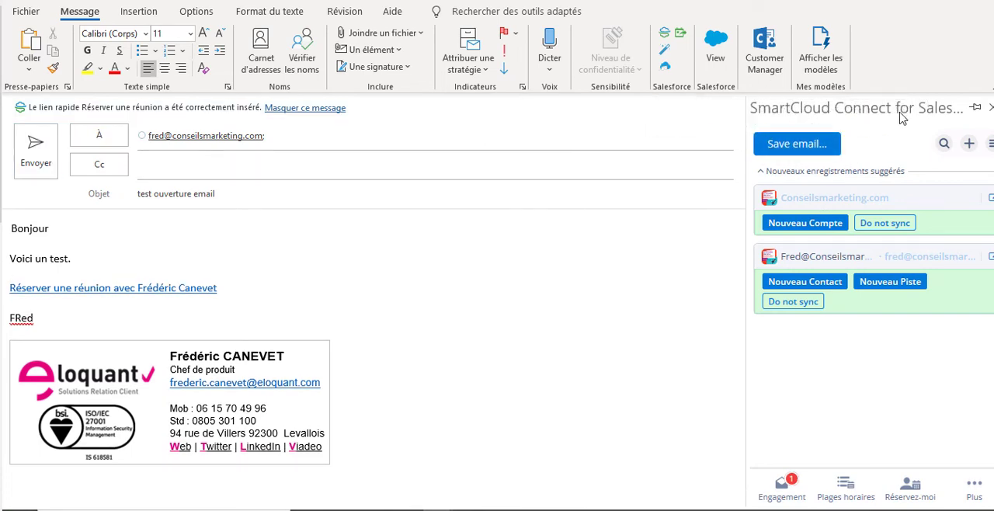
# - Search the Salesforce campaigns for "nom", open the NOMINATION campaign and open the form for saving the email to it
pyautogui.click(944, 144)
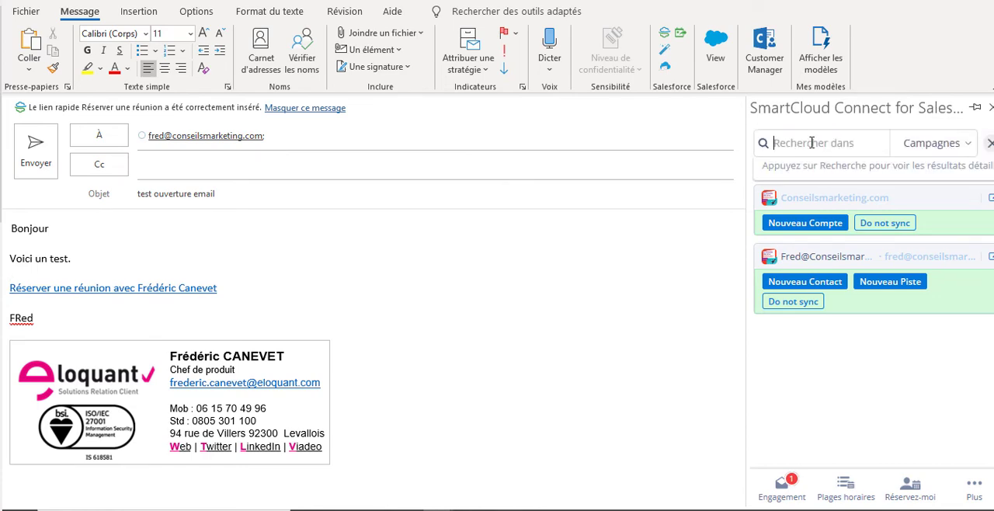
pyautogui.write('nom')
pyautogui.click(821, 189)
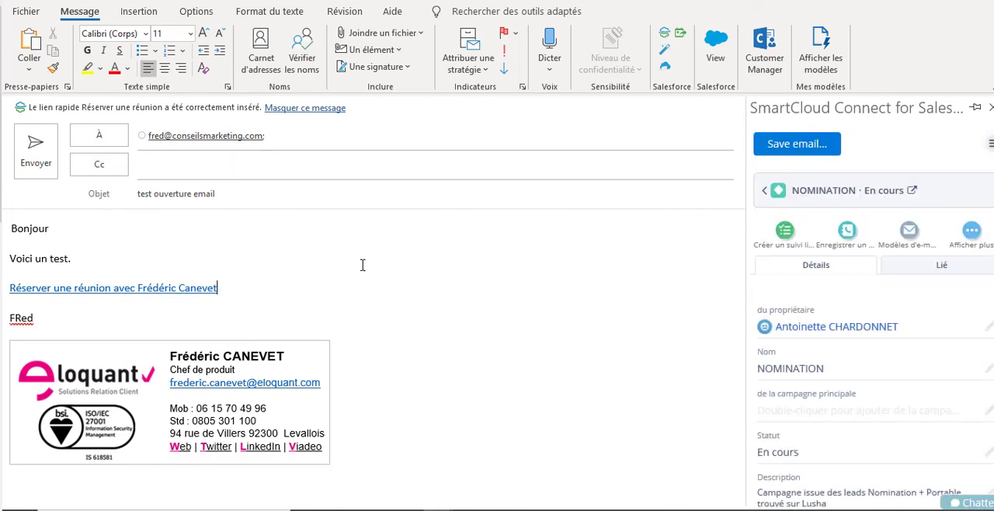
pyautogui.scroll(-1, 851, 387)
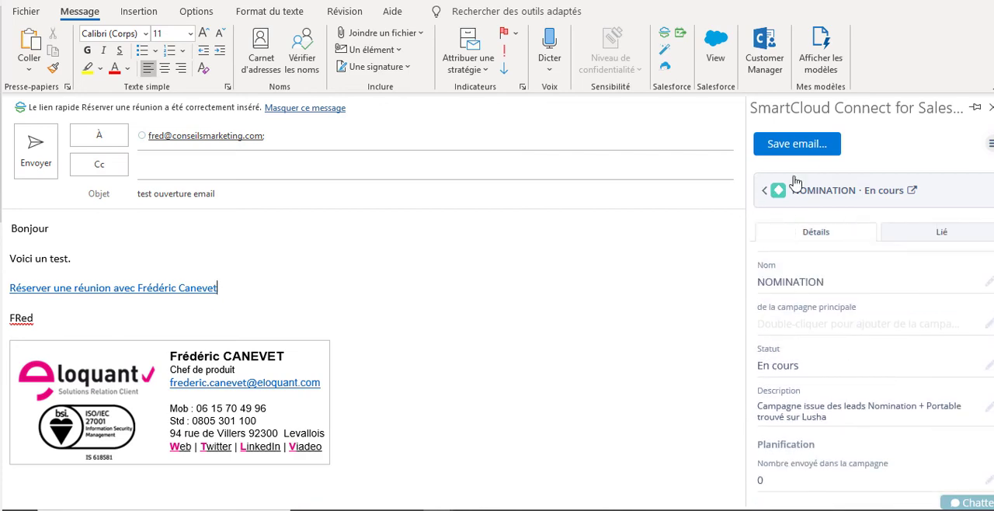
pyautogui.click(802, 149)
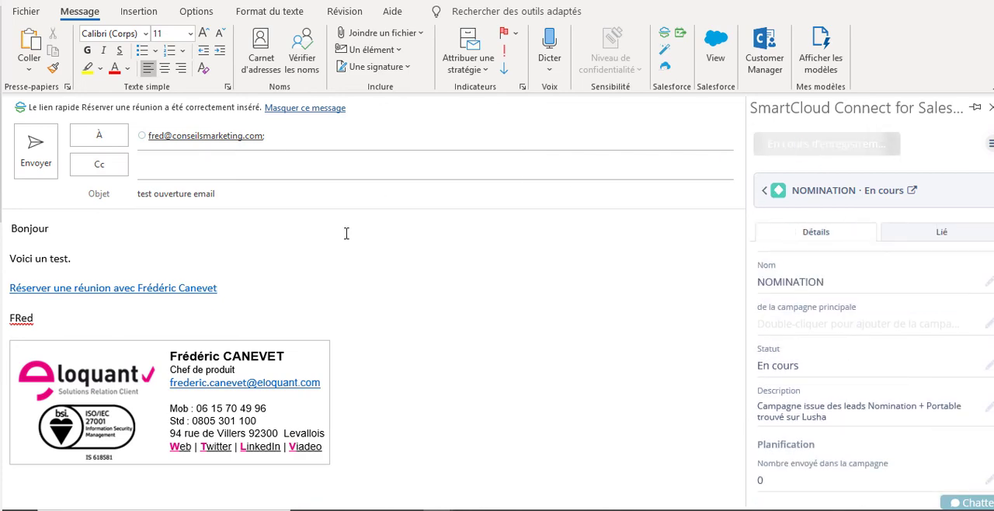
# - Send the "test ouverture email" message, cancelling the spelling check and sending it anyway
pyautogui.click(35, 149)
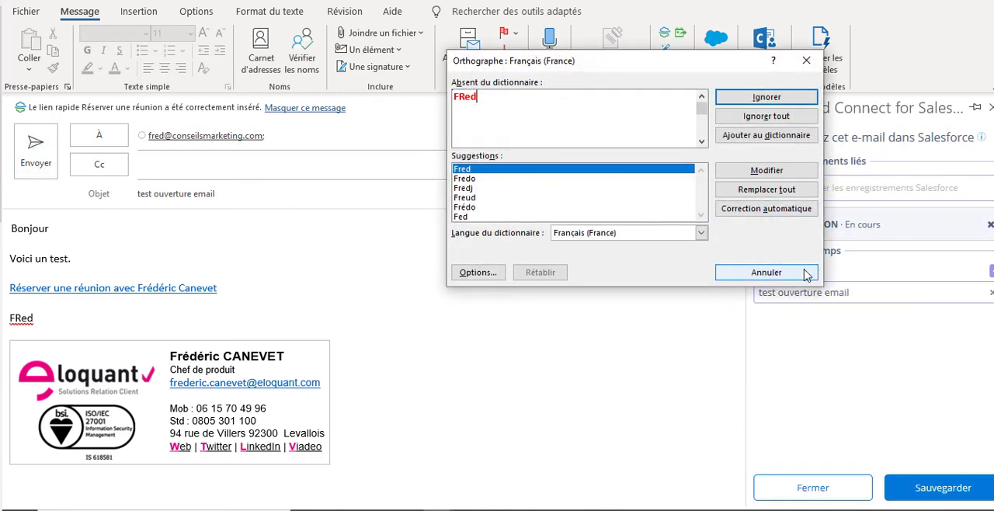
pyautogui.click(786, 276)
pyautogui.click(469, 292)
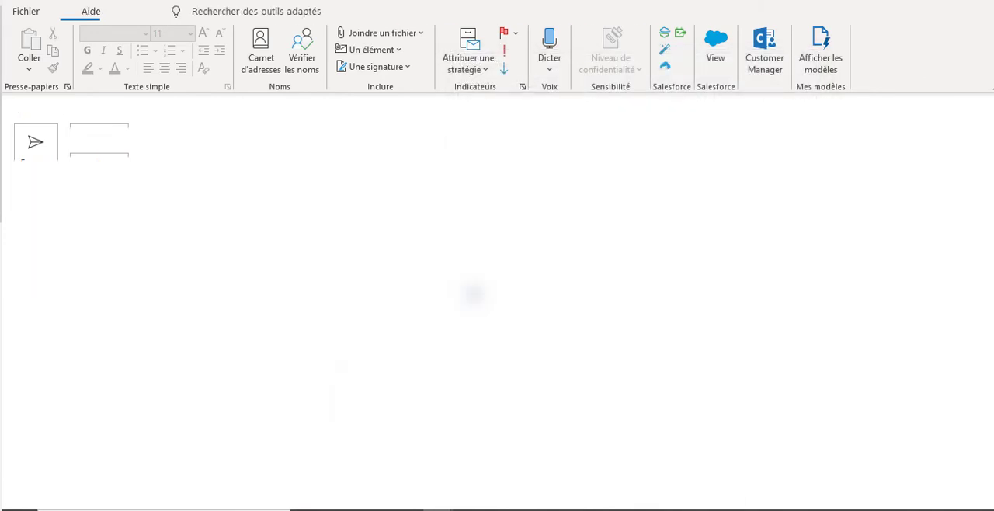
# - Switch to the Outlook.com mailbox in Chrome, view the meeting booking page linked in the received "test ouverture email", and return to the message
pyautogui.click(146, 11)
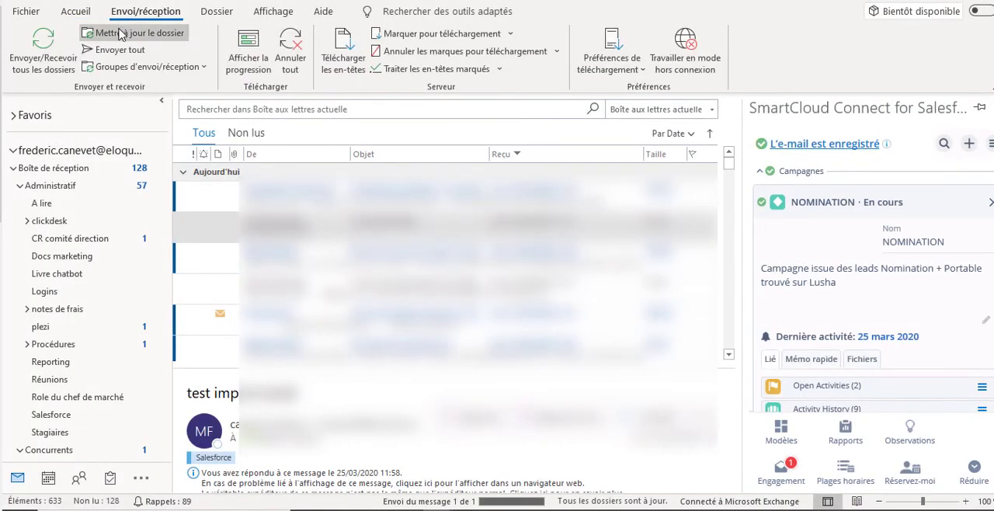
pyautogui.moveTo(652, 509)
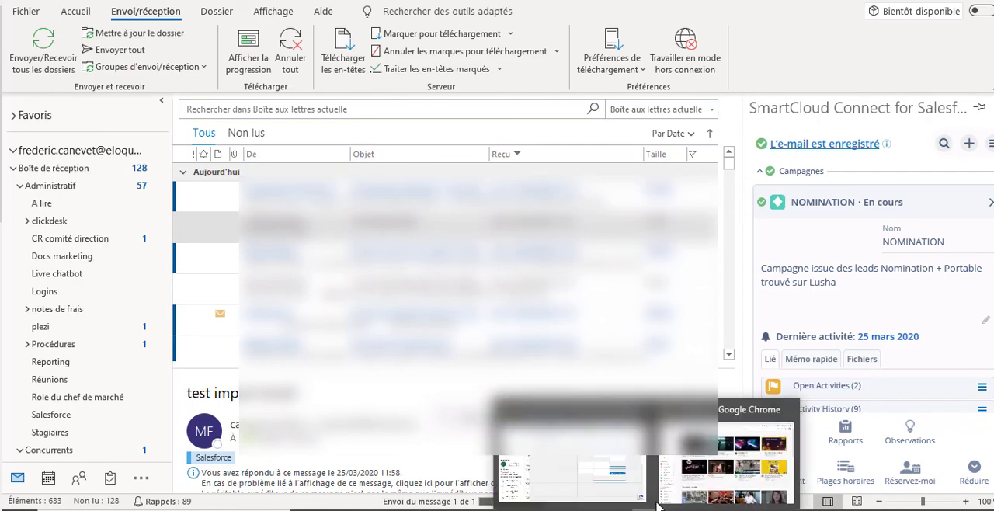
pyautogui.click(590, 466)
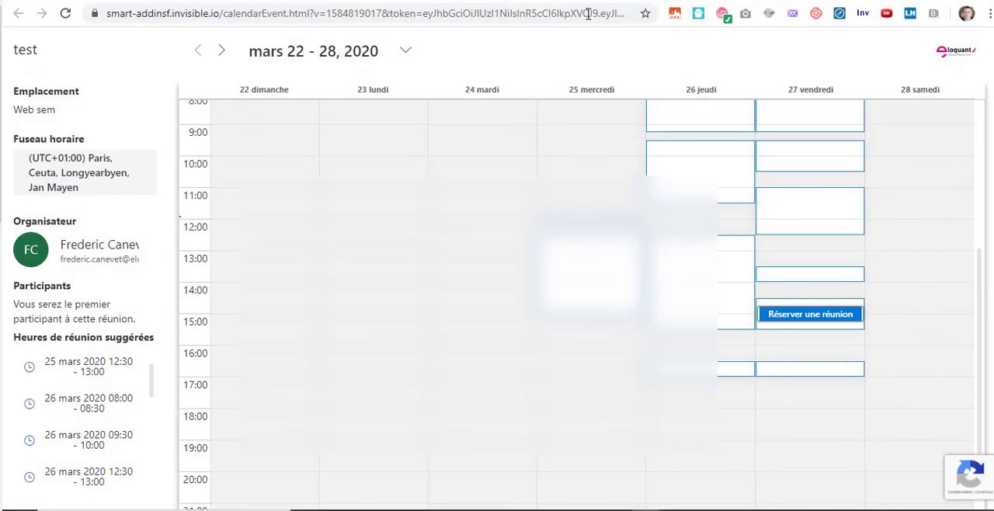
pyautogui.click(326, 2)
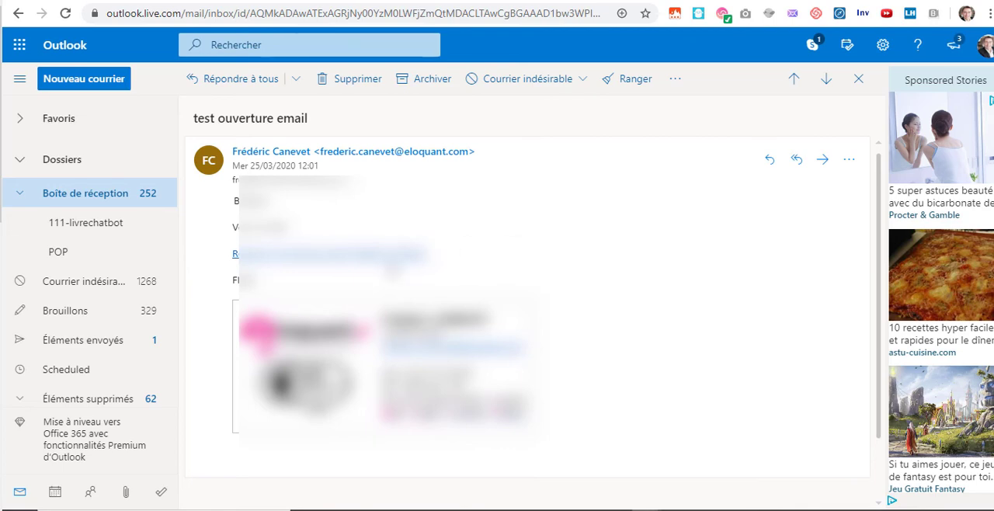
pyautogui.click(396, 256)
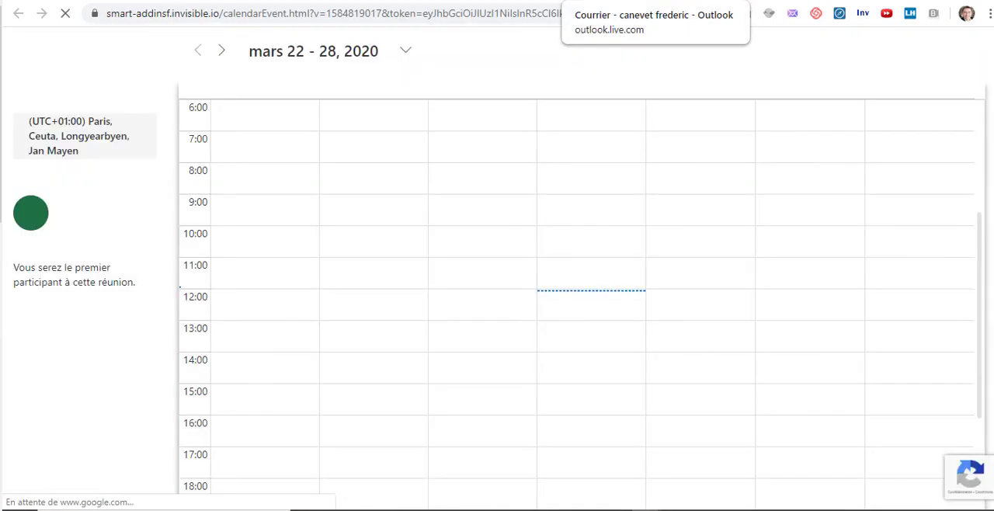
pyautogui.click(579, 2)
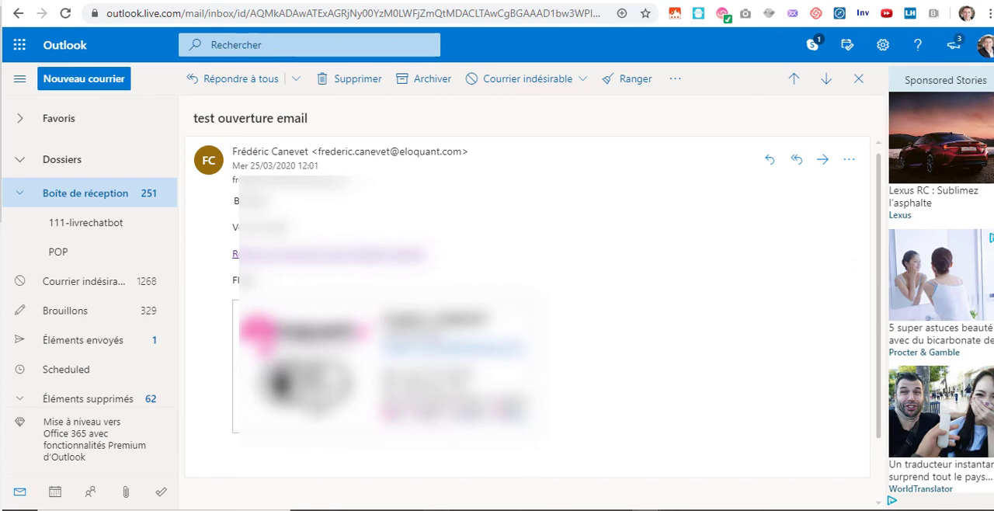
# - Switch back to desktop Outlook and go from the sent items to the main inbox, Boîte de réception
pyautogui.moveTo(441, 509)
pyautogui.click(302, 472)
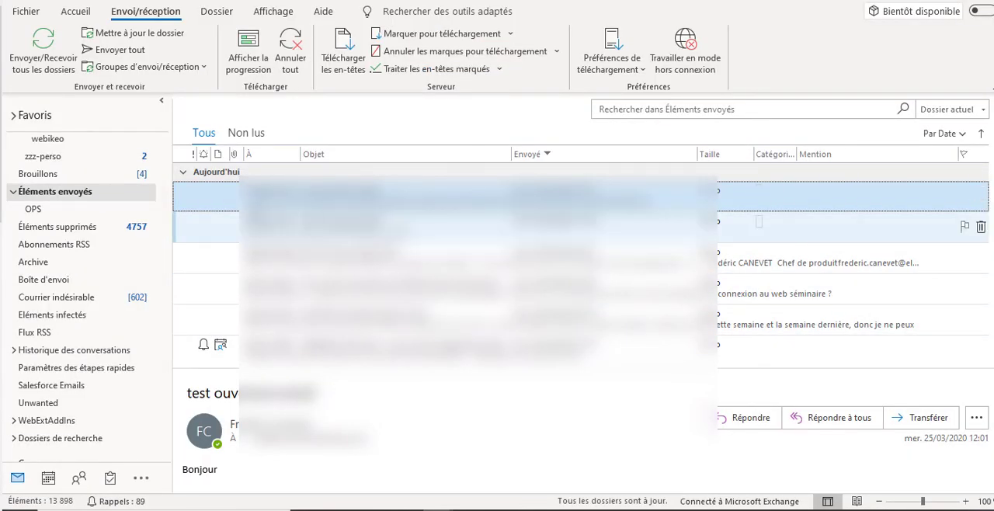
pyautogui.moveTo(162, 436); pyautogui.dragTo(186, 135)
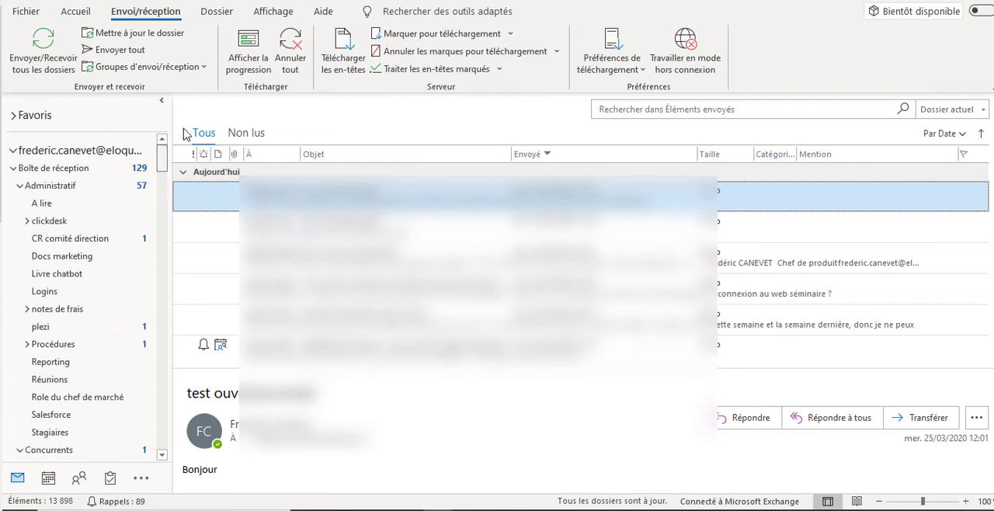
pyautogui.click(72, 169)
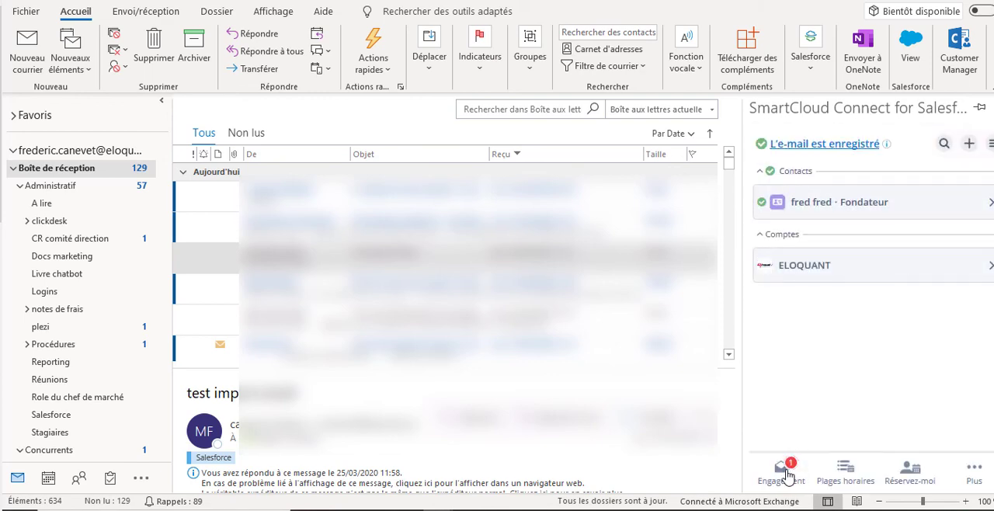
pyautogui.click(784, 470)
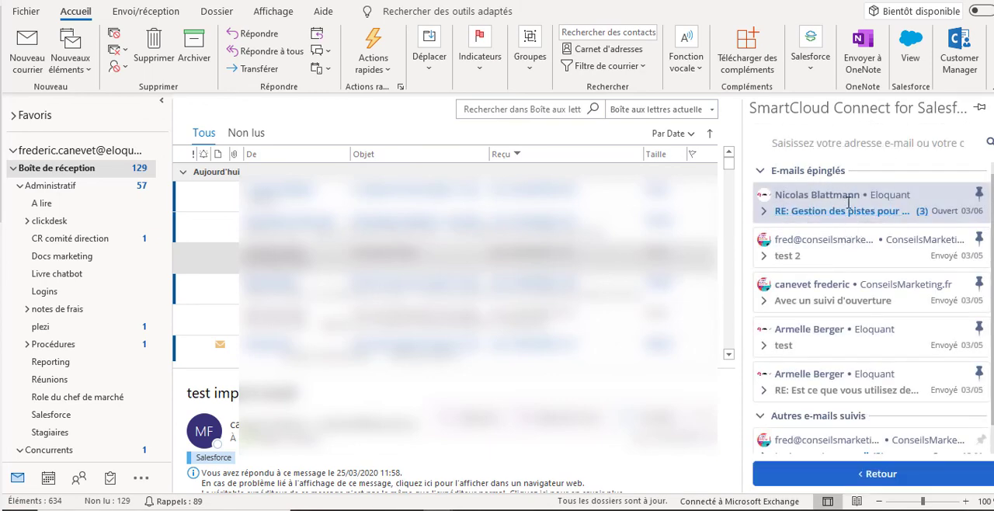
pyautogui.scroll(-1, 845, 266)
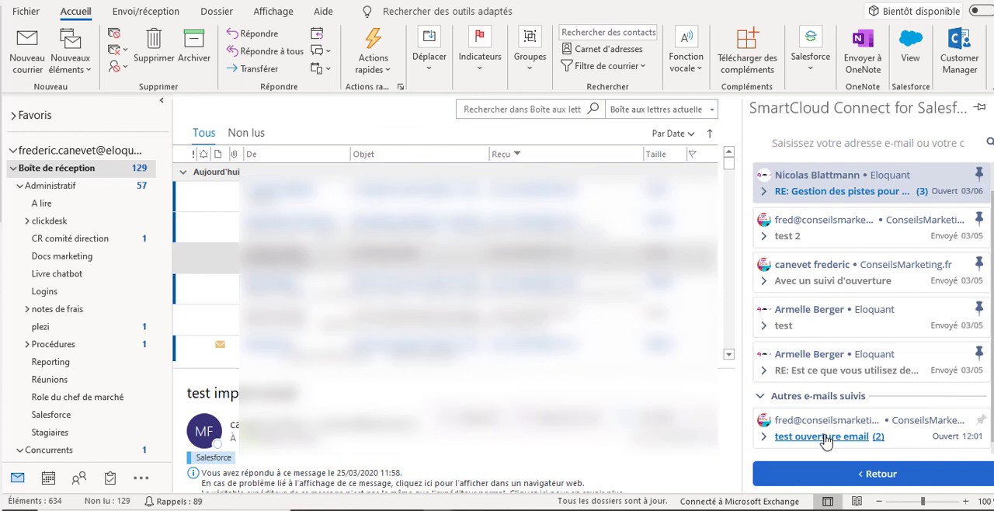
pyautogui.click(765, 436)
pyautogui.scroll(-1, 854, 388)
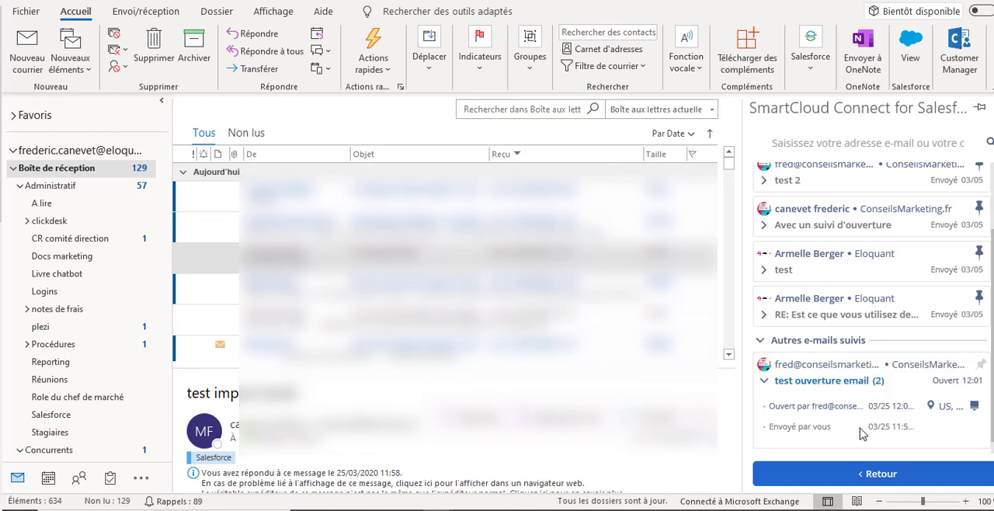
pyautogui.moveTo(955, 405)
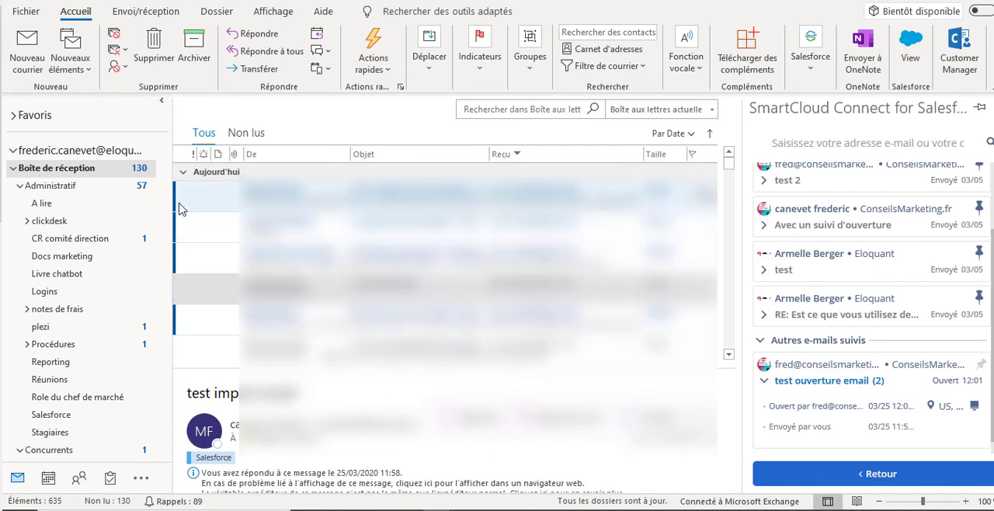
# - Open the "test ouverture email" message from the sent items folder to view it, and close it again
pyautogui.moveTo(162, 166); pyautogui.dragTo(200, 456)
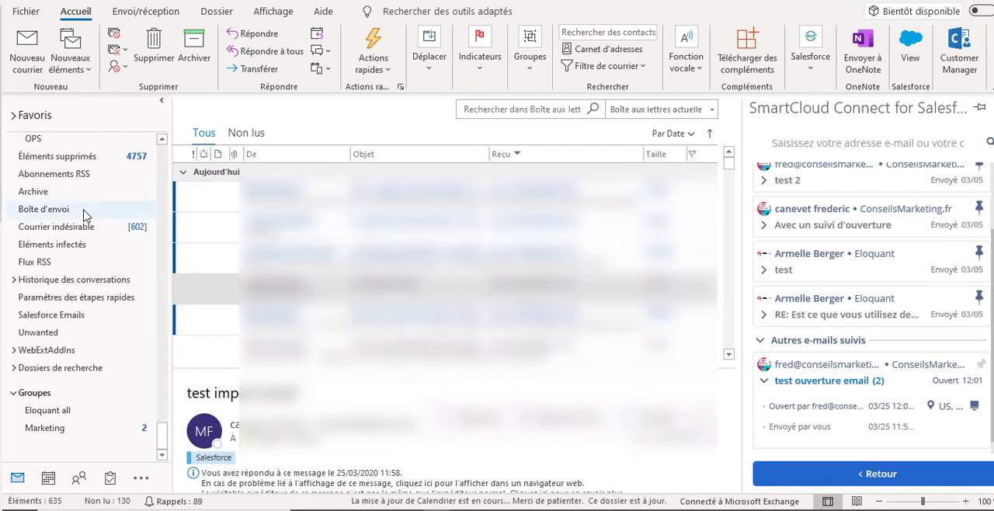
pyautogui.scroll(3, 73, 213)
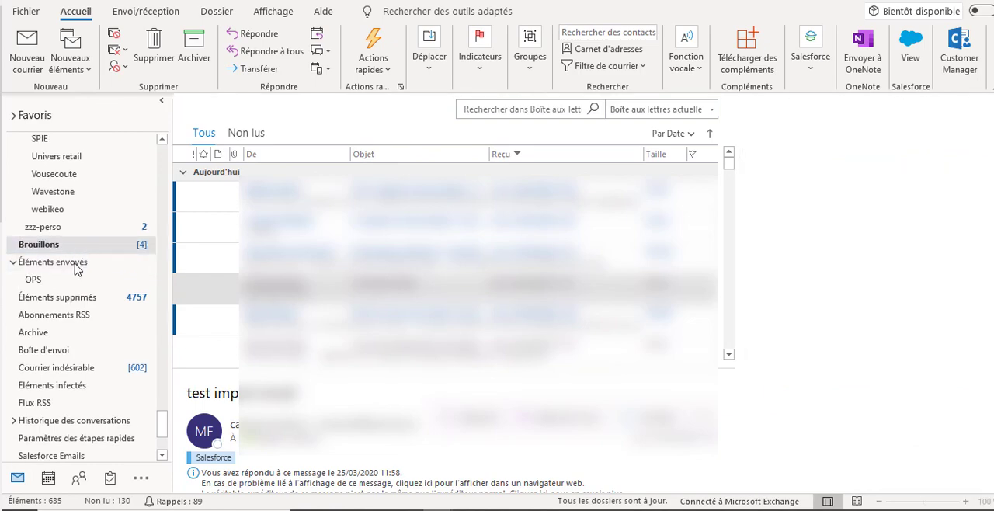
pyautogui.click(76, 261)
pyautogui.doubleClick(341, 196)
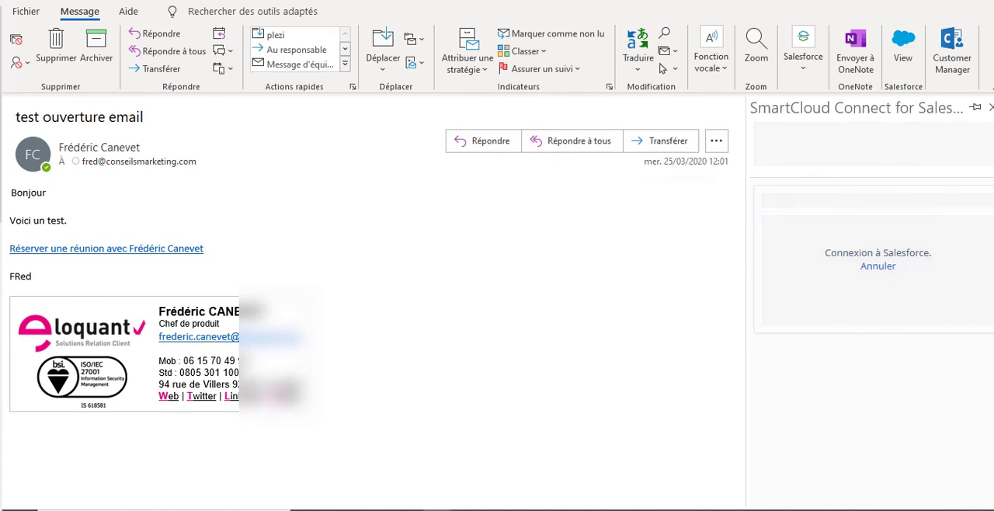
pyautogui.press('Escape')
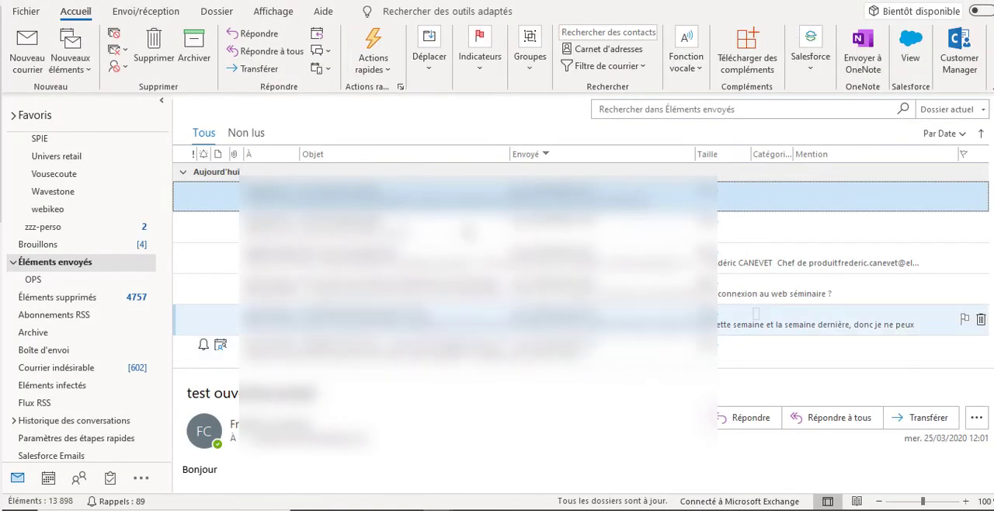